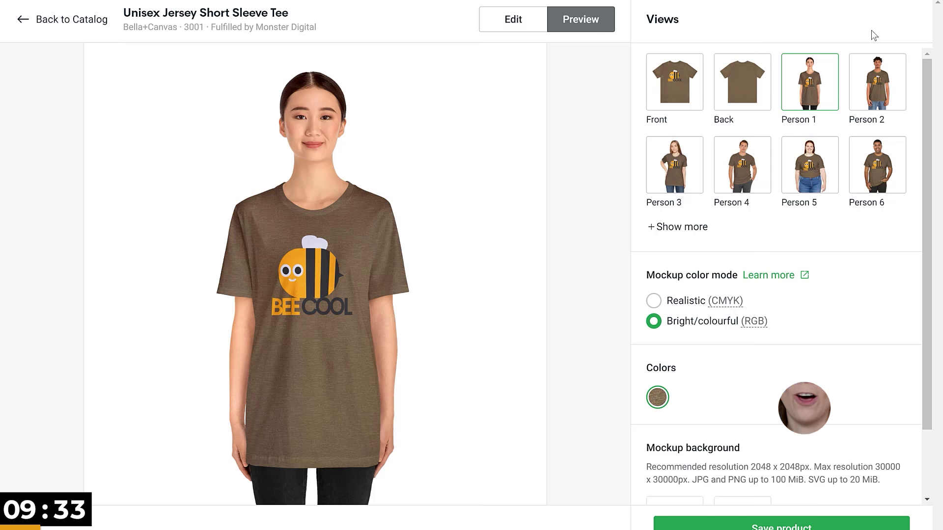
# Examine the tee mockup on the models Person 2 through Person 6
pyautogui.click(875, 67)
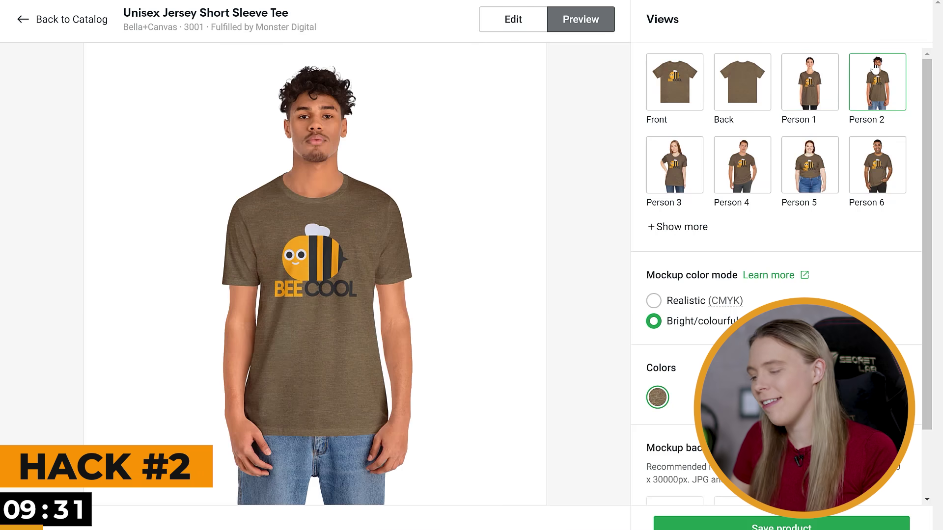
pyautogui.click(669, 149)
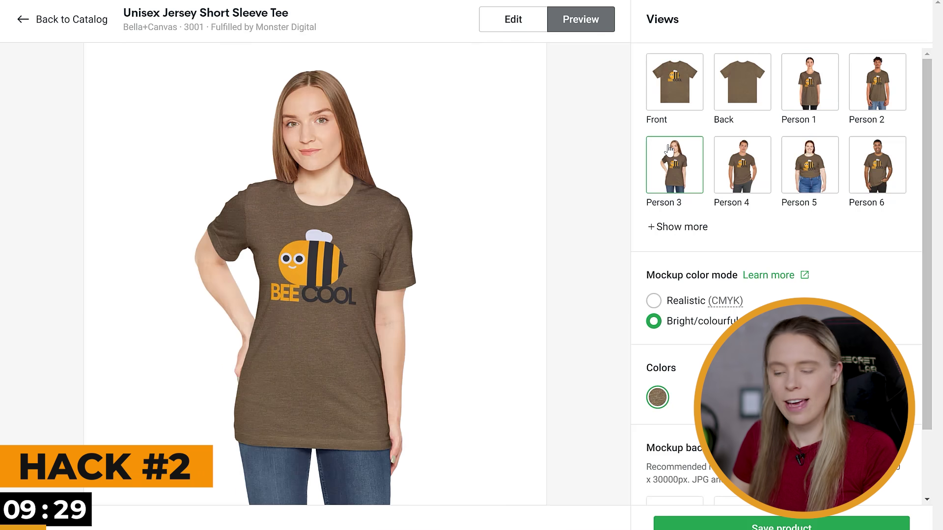
pyautogui.click(732, 157)
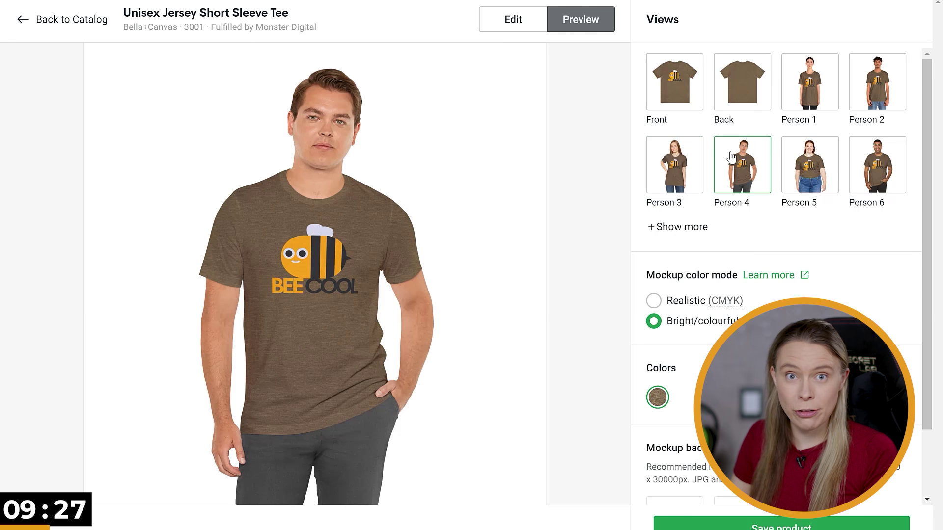
pyautogui.click(791, 168)
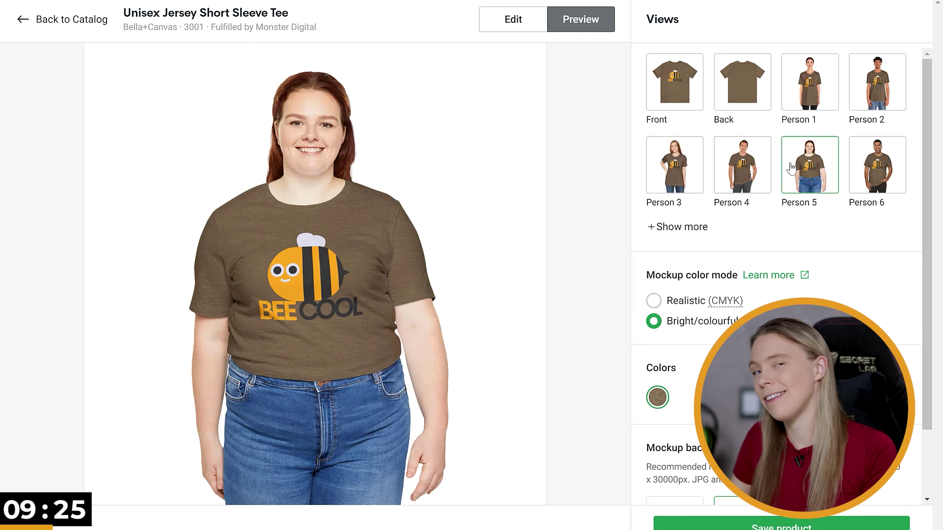
pyautogui.click(862, 174)
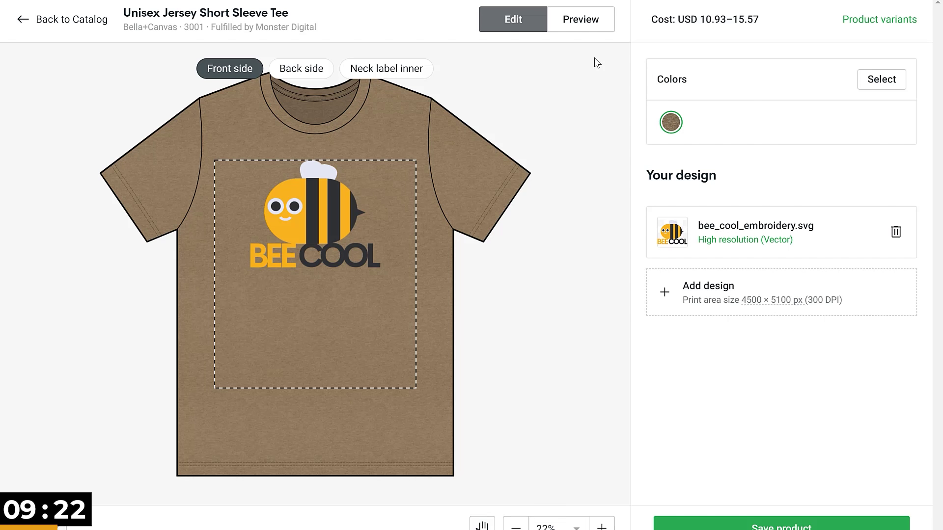
# Preview the tee on Person 5 and add the Park Background image as its mockup background
pyautogui.click(589, 21)
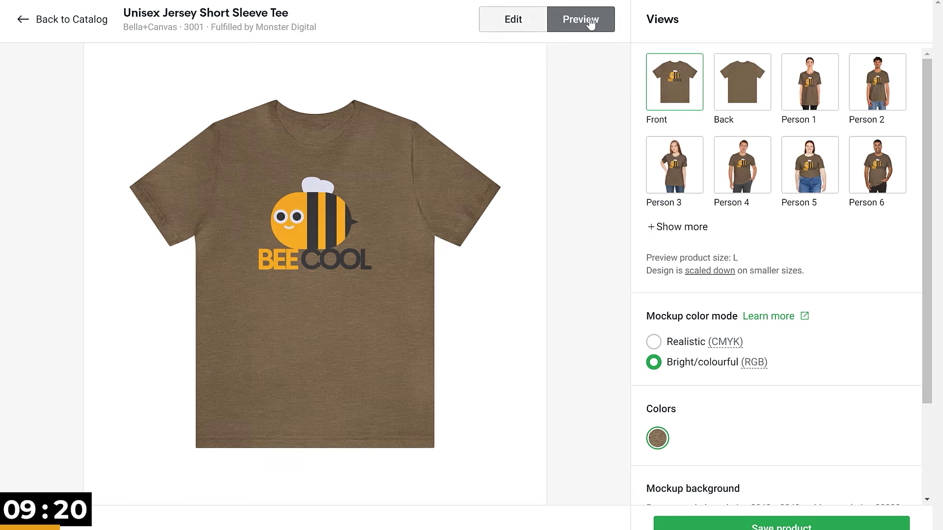
pyautogui.click(822, 154)
pyautogui.moveTo(929, 148); pyautogui.dragTo(937, 243)
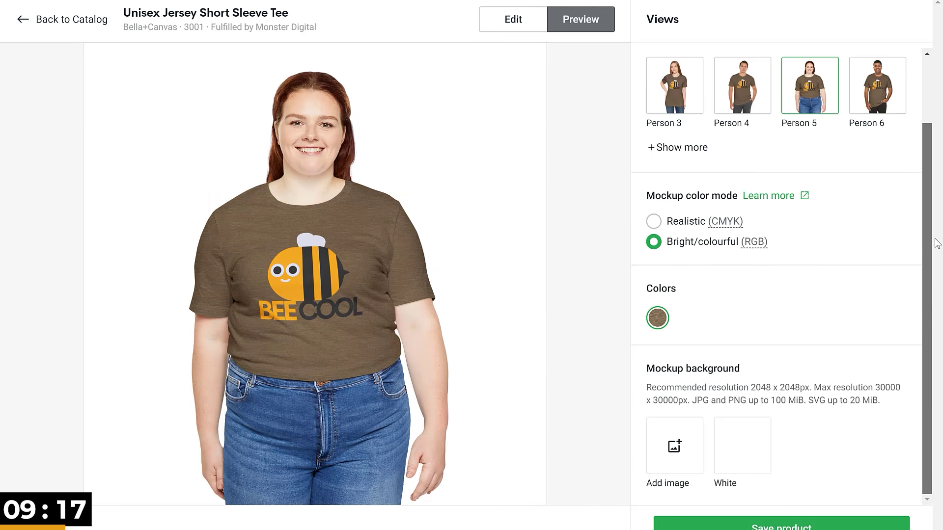
pyautogui.click(659, 454)
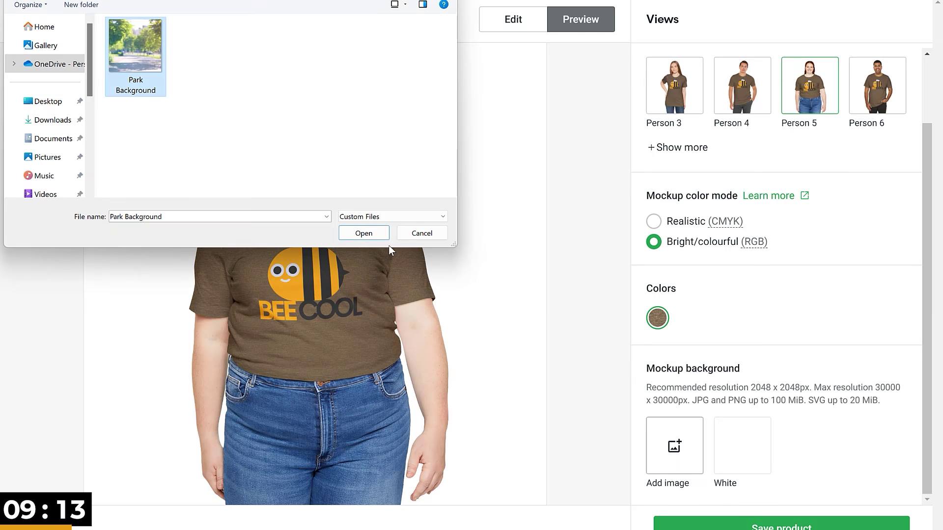
pyautogui.click(373, 238)
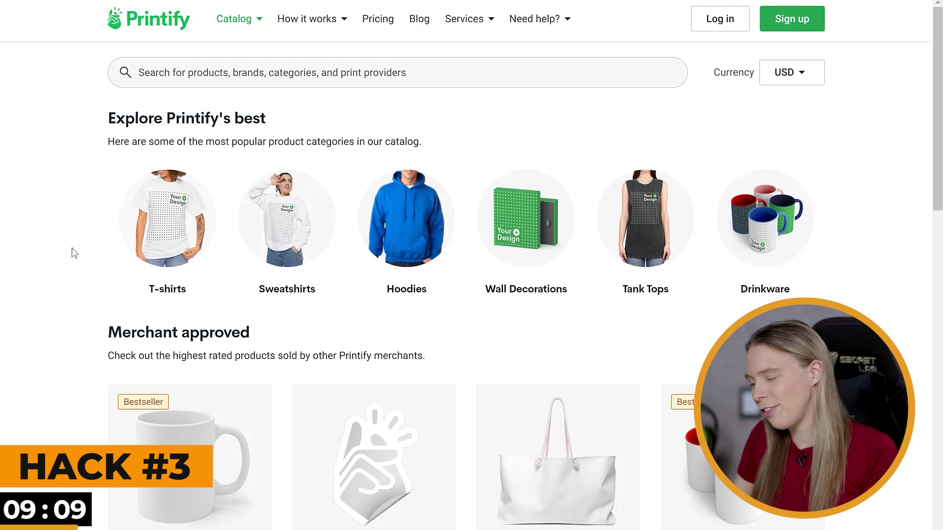
# Open the T-shirts category of the catalog and filter the products by Mockup Customization
pyautogui.click(152, 238)
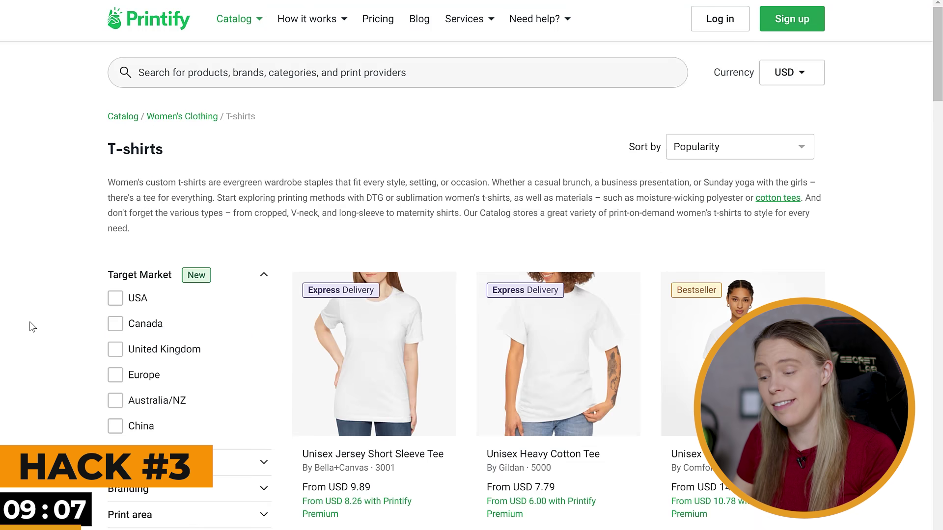
pyautogui.scroll(-2, 30, 322)
pyautogui.scroll(-3, 29, 322)
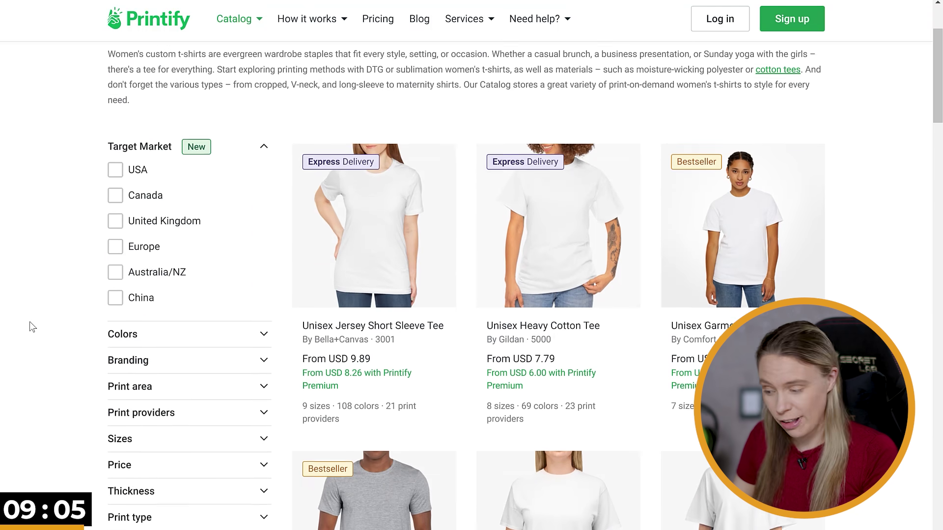
pyautogui.scroll(-4, 29, 322)
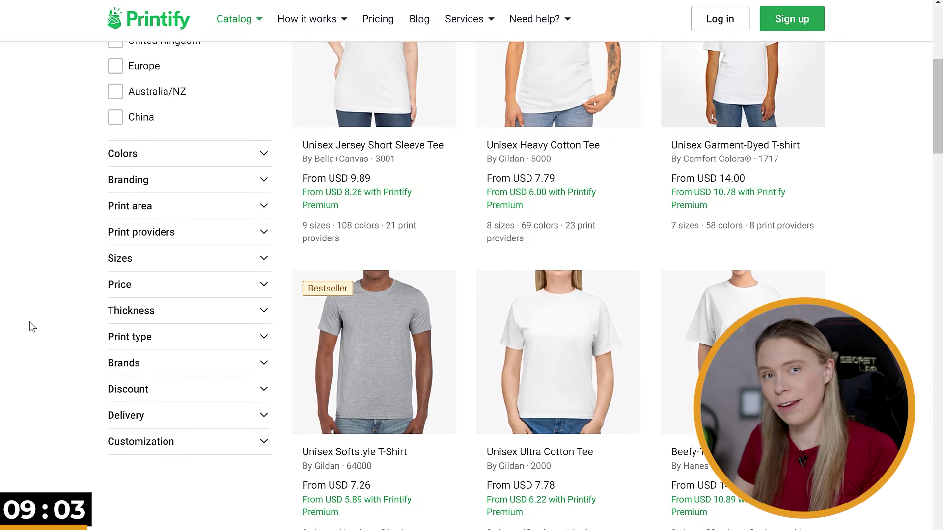
pyautogui.click(130, 368)
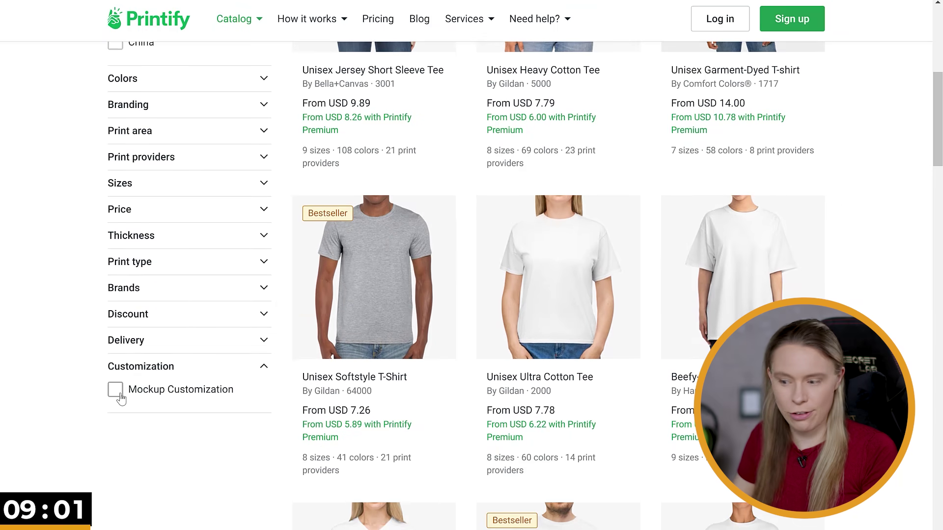
pyautogui.click(118, 393)
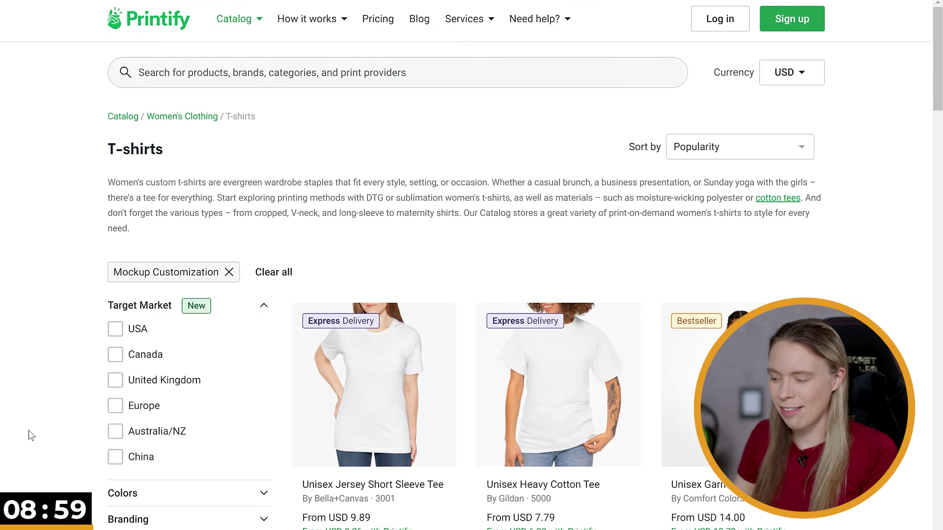
pyautogui.scroll(-3, 31, 436)
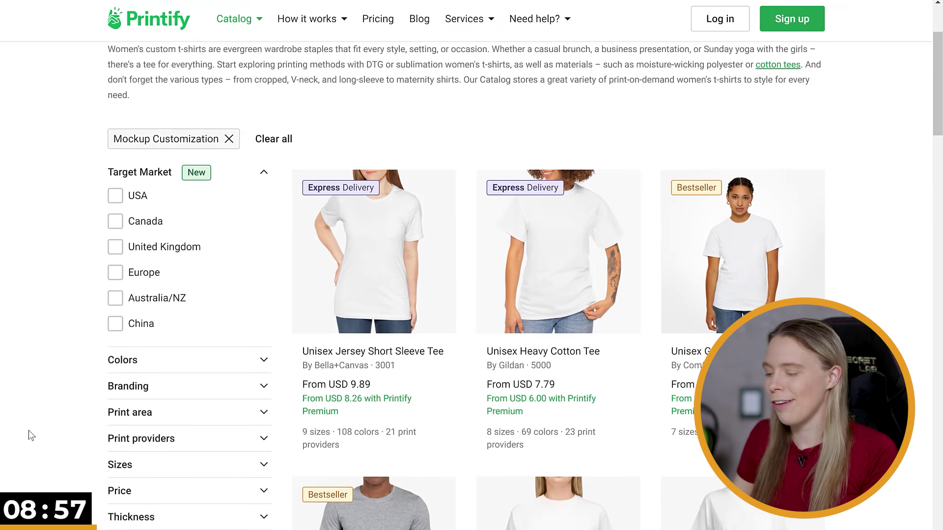
pyautogui.scroll(-3, 31, 436)
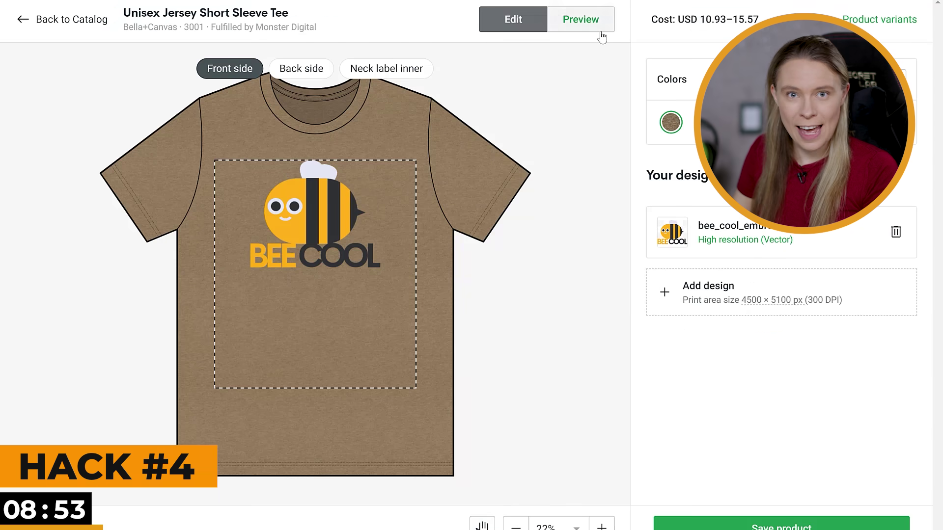
# Compare the Realistic (CMYK) and Bright/colourful (RGB) mockup color modes on the tee and the phone case
pyautogui.click(601, 32)
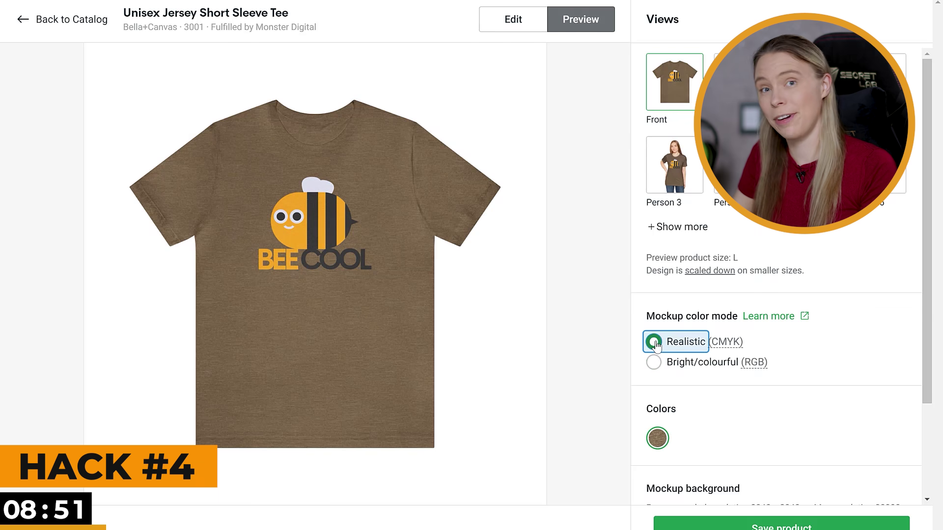
pyautogui.click(654, 345)
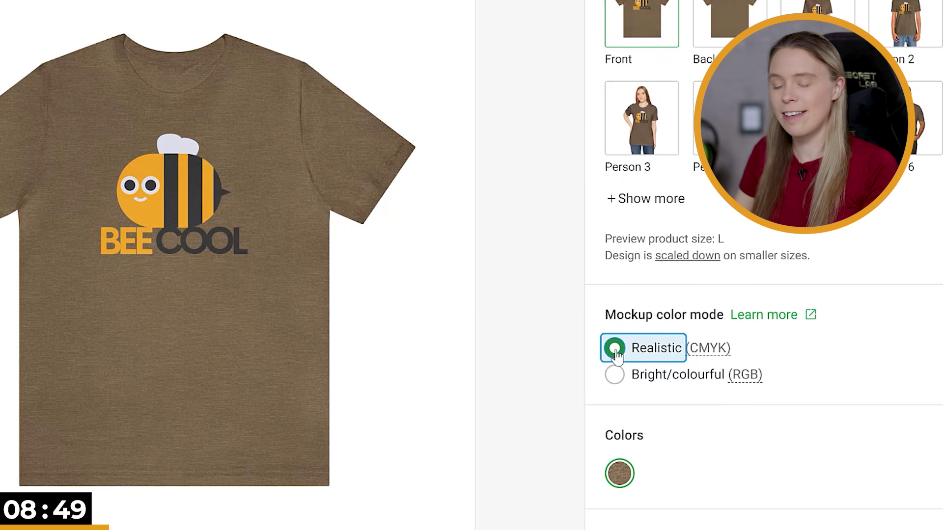
pyautogui.click(615, 375)
pyautogui.click(614, 347)
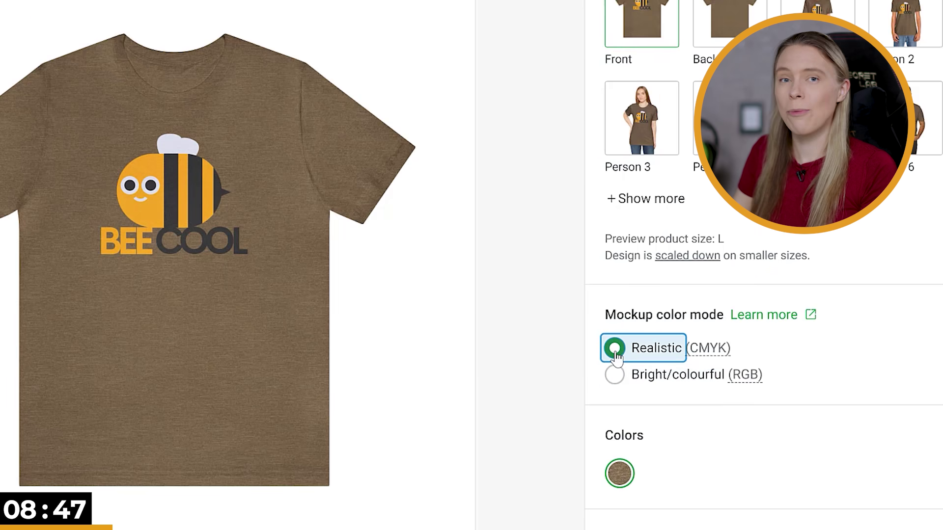
pyautogui.click(615, 376)
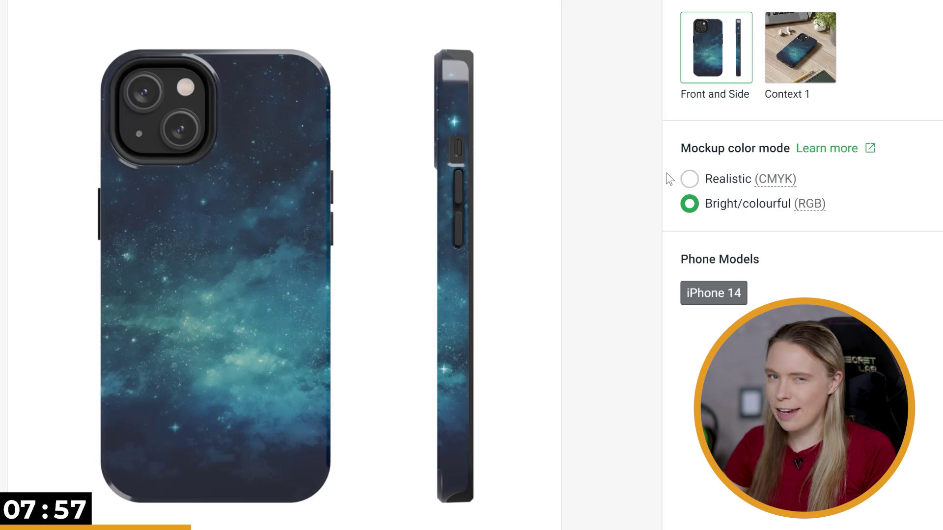
pyautogui.click(691, 190)
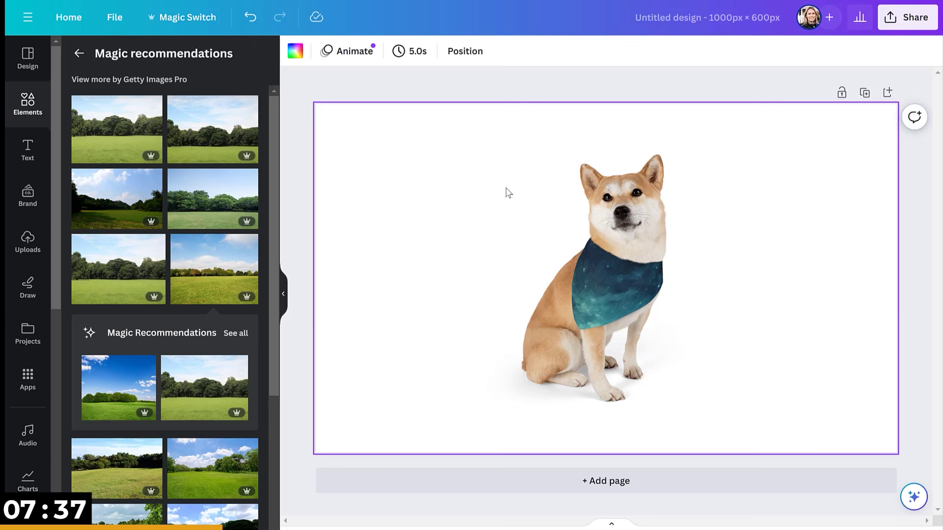
# In Canva, remove the background from the photo of the dog wearing the bandana
pyautogui.click(582, 246)
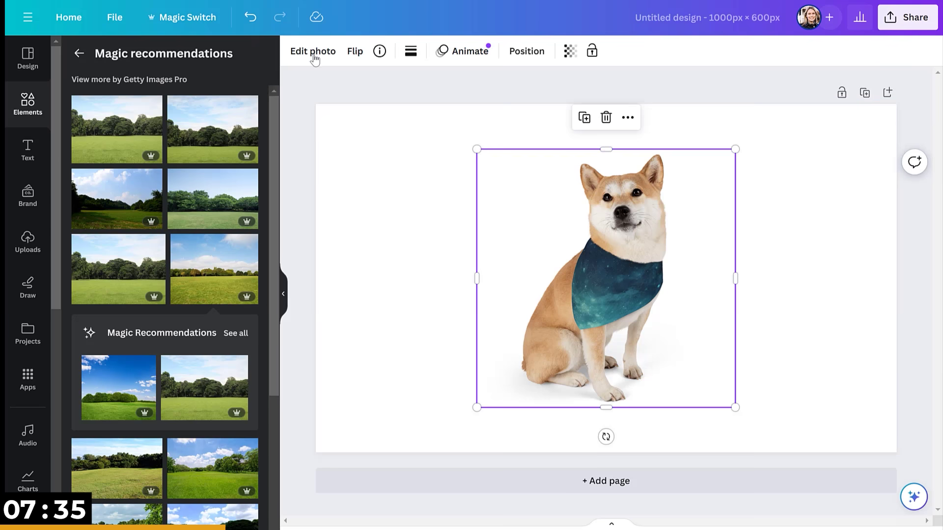
pyautogui.click(314, 52)
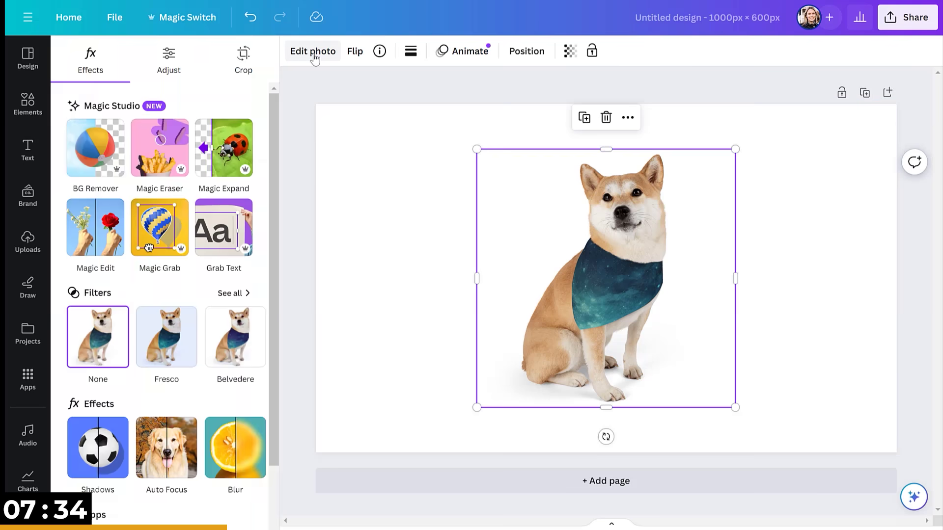
pyautogui.click(103, 143)
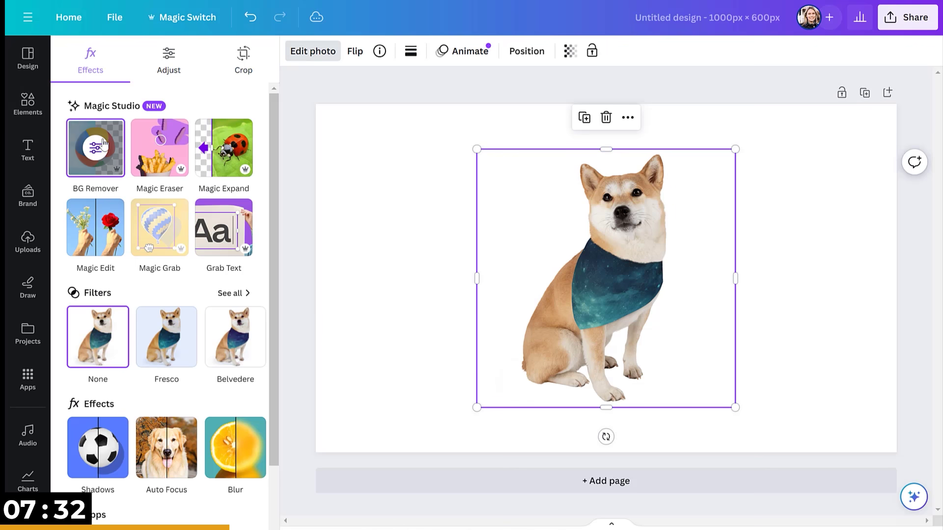
pyautogui.click(429, 199)
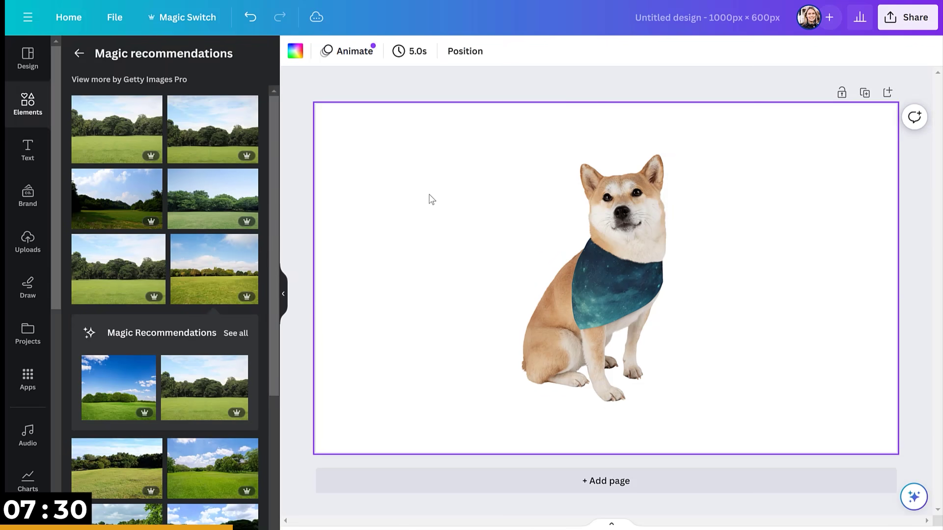
# Add the grassy field photo with the cloudy sky and enlarge it to fill the whole page
pyautogui.click(206, 284)
pyautogui.moveTo(432, 139); pyautogui.dragTo(320, 102)
pyautogui.moveTo(779, 417); pyautogui.dragTo(915, 489)
pyautogui.moveTo(769, 426); pyautogui.dragTo(766, 379)
# Bring the dog in front of the field background, enlarge it and reposition it in the scene
pyautogui.click(527, 52)
pyautogui.moveTo(79, 153); pyautogui.dragTo(78, 122)
pyautogui.moveTo(476, 407); pyautogui.dragTo(324, 528)
pyautogui.moveTo(513, 397); pyautogui.dragTo(560, 376)
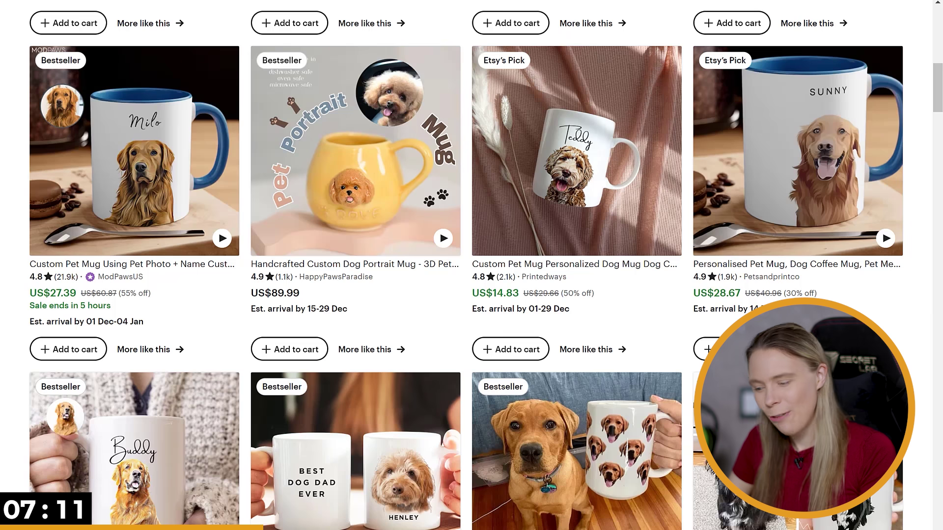
# Browse the Etsy listings for custom pet portrait mugs
pyautogui.scroll(-2, 472, 265)
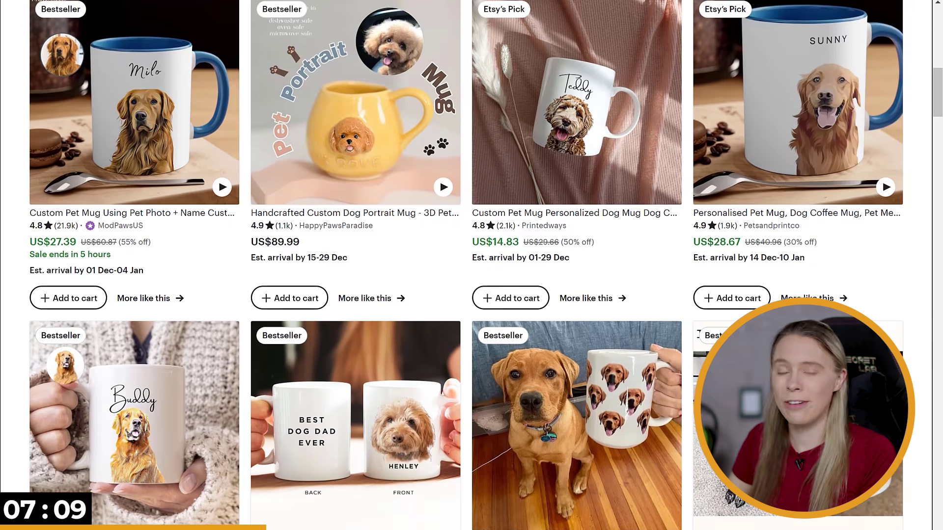
pyautogui.scroll(-2, 471, 266)
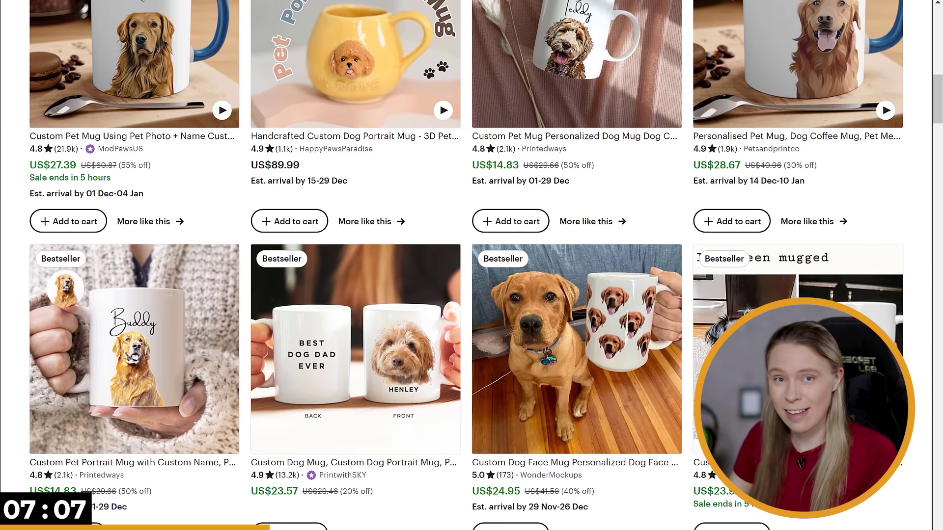
pyautogui.scroll(-2, 472, 265)
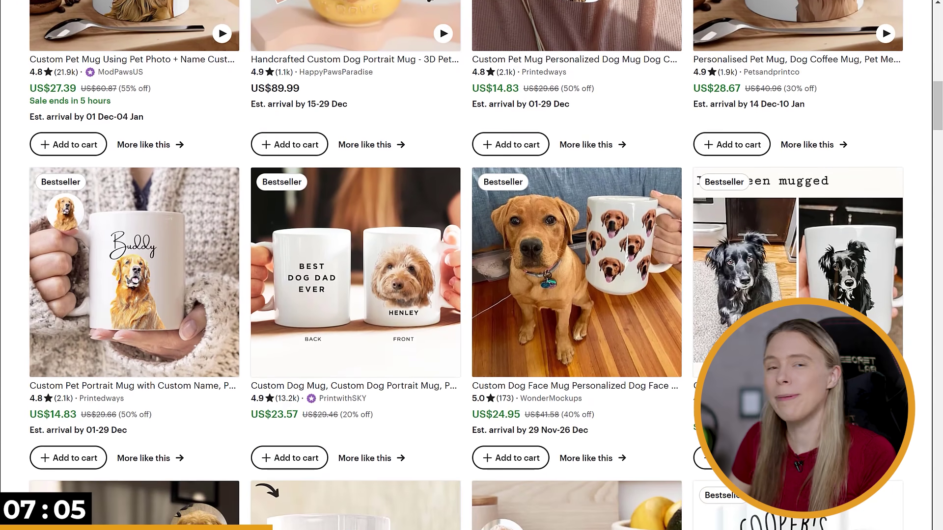
pyautogui.scroll(-2, 471, 265)
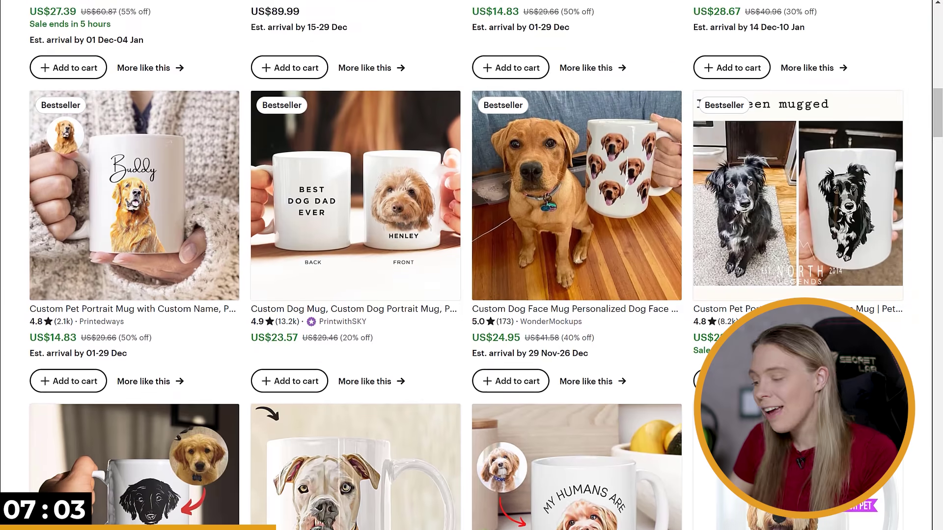
pyautogui.scroll(-1, 472, 265)
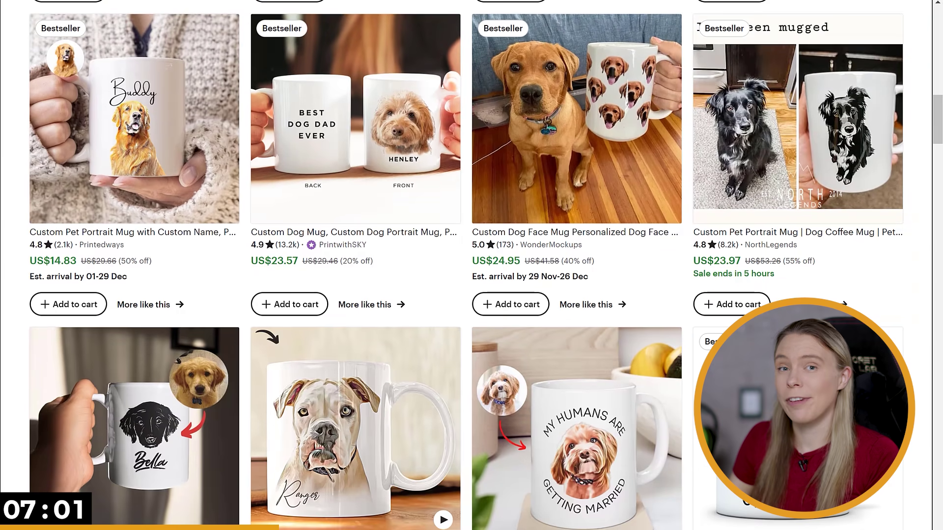
pyautogui.scroll(-1, 471, 265)
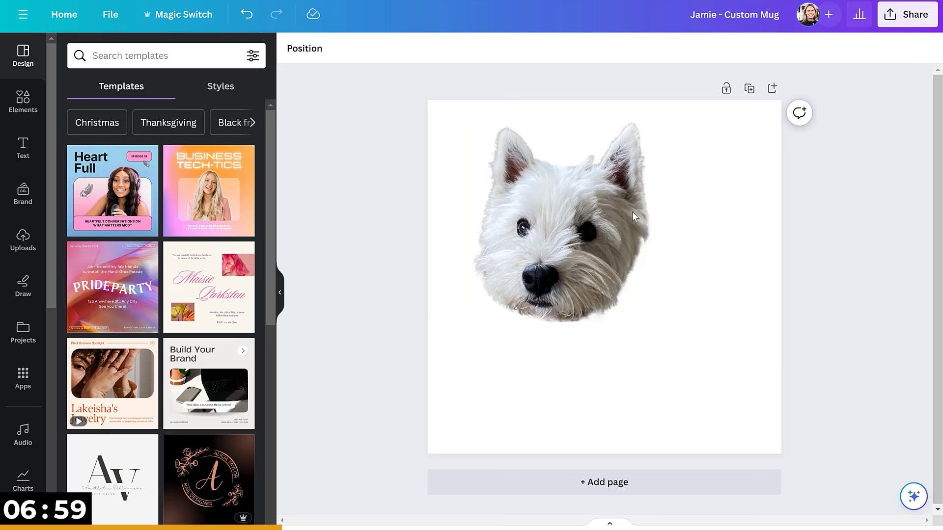
# In the Canva custom mug design, enlarge the cut-out white dog's head to fill the square page and centre it horizontally
pyautogui.click(638, 314)
pyautogui.moveTo(654, 327); pyautogui.dragTo(717, 400)
pyautogui.moveTo(583, 337); pyautogui.dragTo(596, 340)
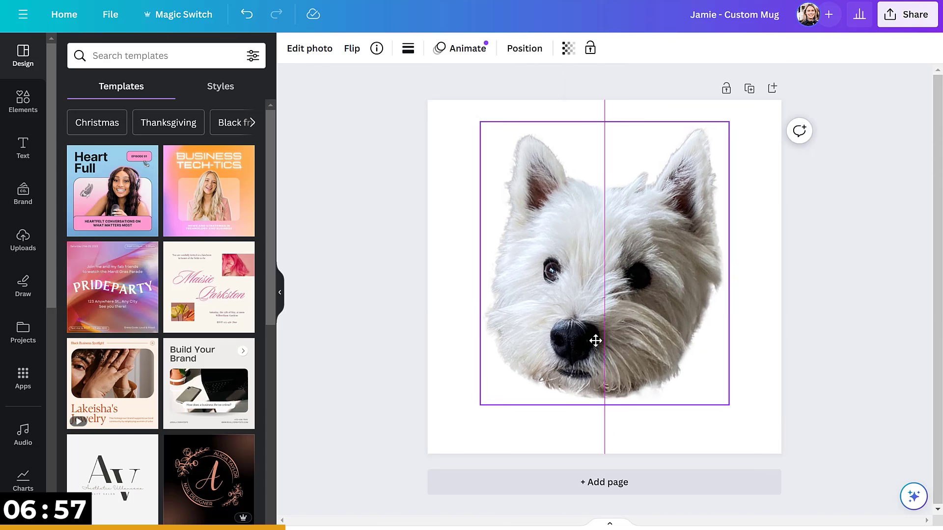
pyautogui.moveTo(726, 402); pyautogui.dragTo(743, 448)
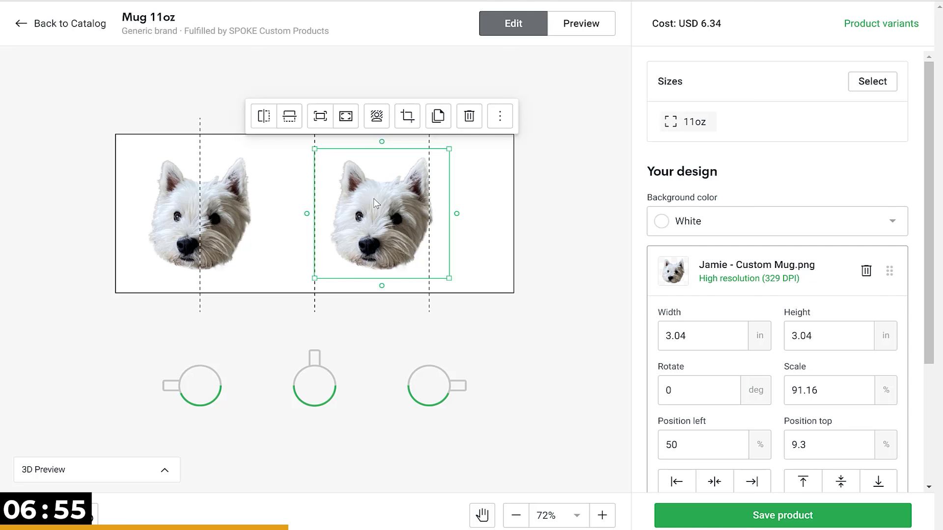
# In the Printify 11oz mug editor, move the second dog image outward to a left position of 62.27%, level with the first one
pyautogui.moveTo(384, 197); pyautogui.dragTo(422, 201)
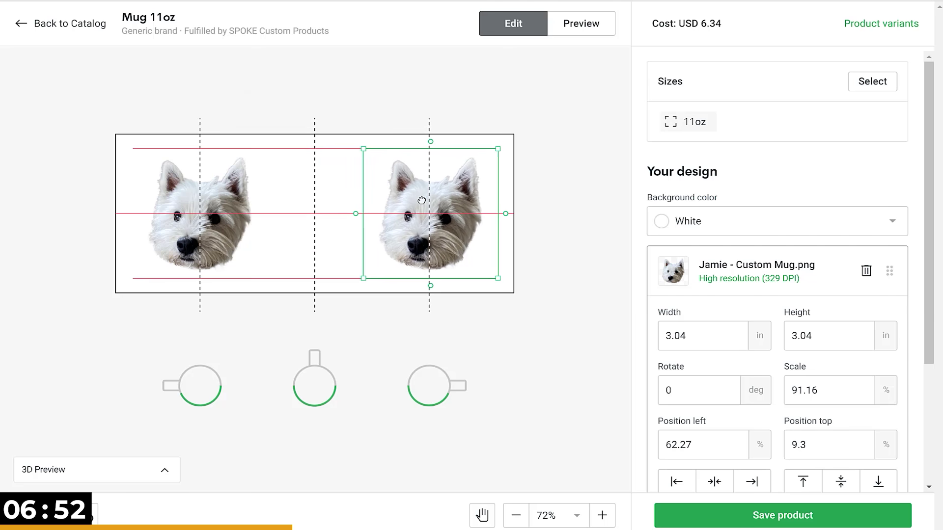
# Deselect the second dog image and save the 11oz mug product
pyautogui.click(540, 233)
pyautogui.click(707, 521)
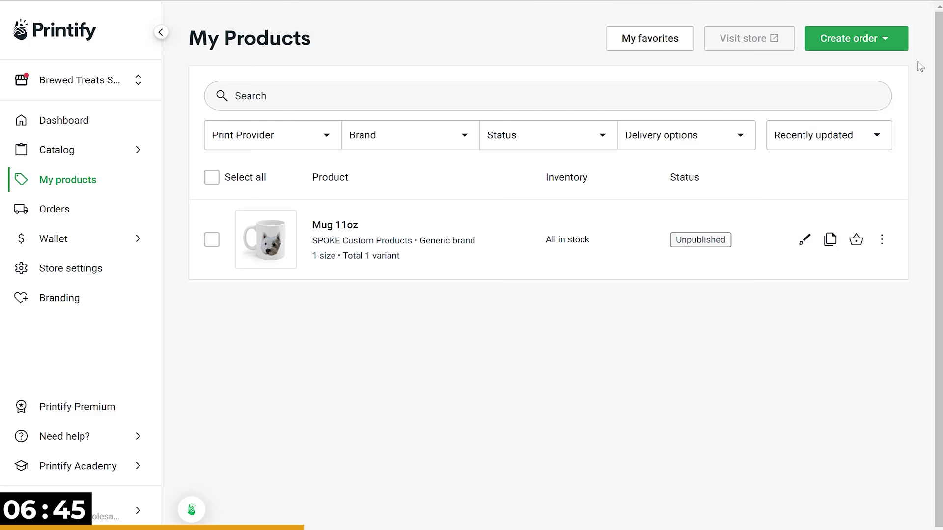
# Start creating an order from the products list and review the mug order's shipping method, recipient and billing details
pyautogui.click(853, 71)
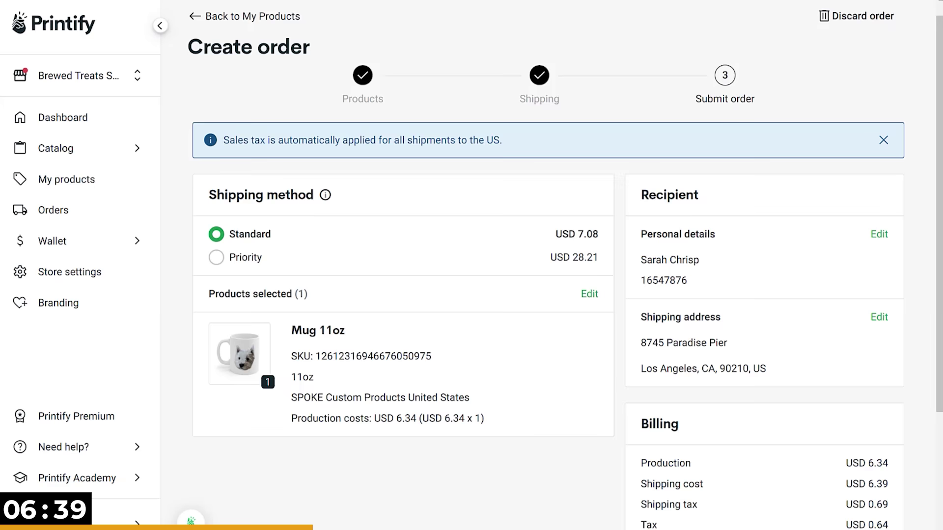
pyautogui.scroll(-4, 548, 270)
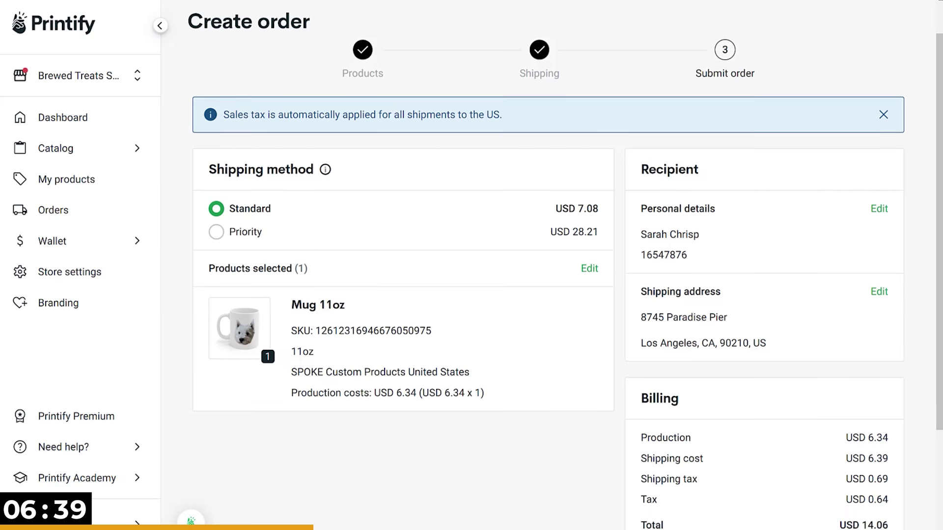
pyautogui.scroll(-1, 567, 265)
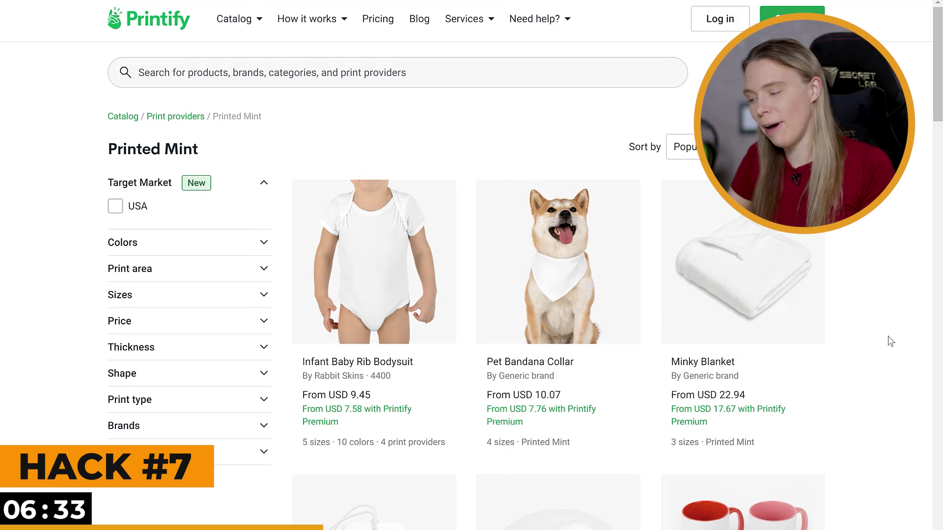
# Browse the products offered by the print provider Printed Mint
pyautogui.scroll(-2, 887, 338)
pyautogui.scroll(-3, 891, 342)
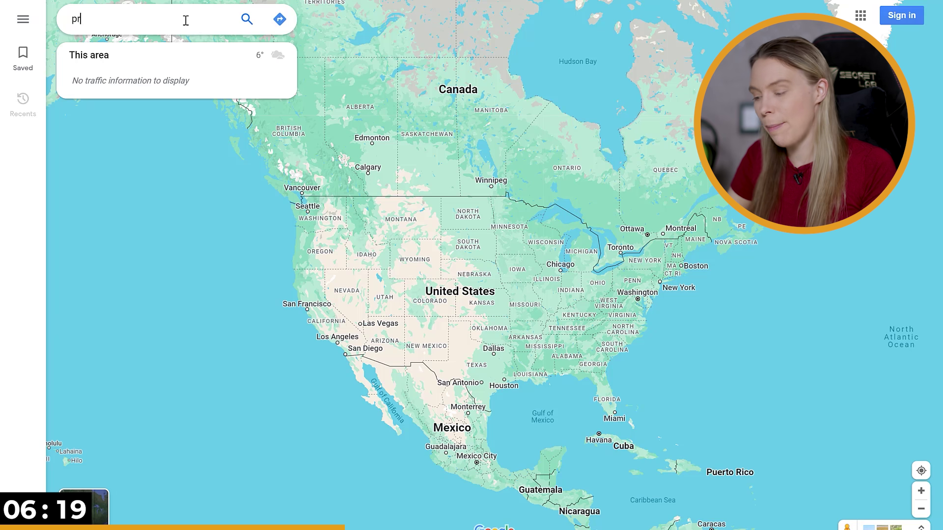
# Look up "printed mint" in Google Maps and read the company's customer reviews
pyautogui.write('inted mint')
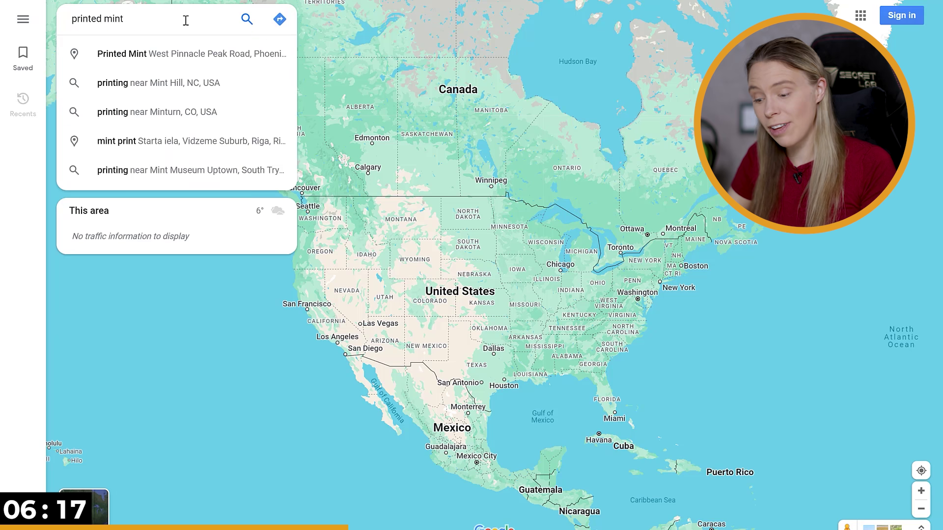
pyautogui.press('Return')
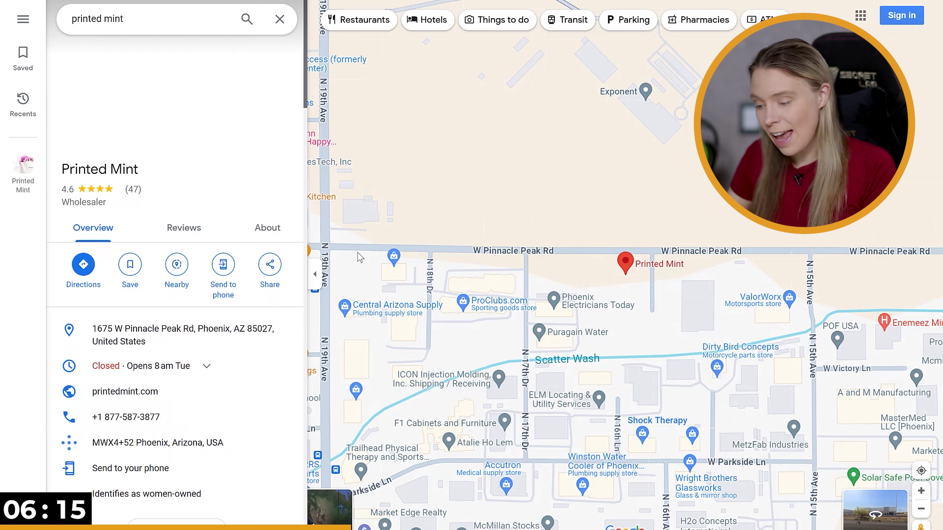
pyautogui.click(180, 229)
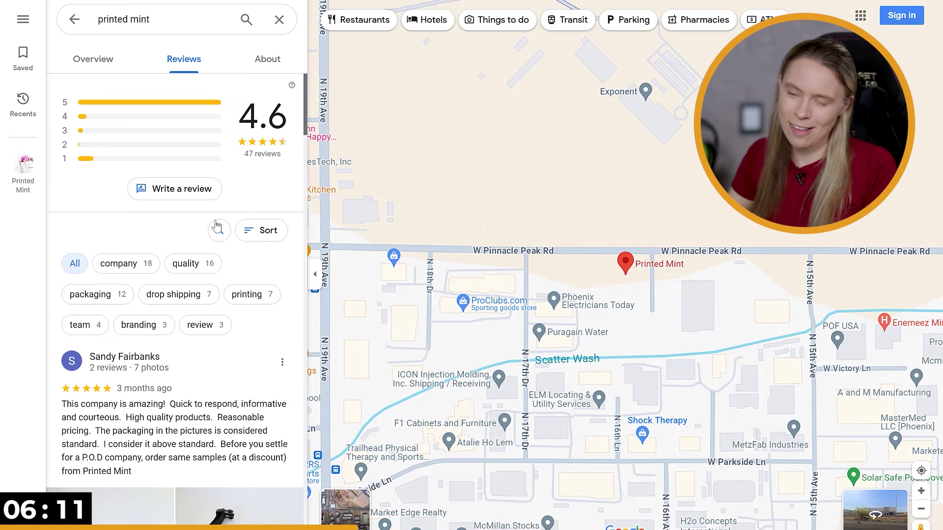
pyautogui.moveTo(306, 113); pyautogui.dragTo(312, 150)
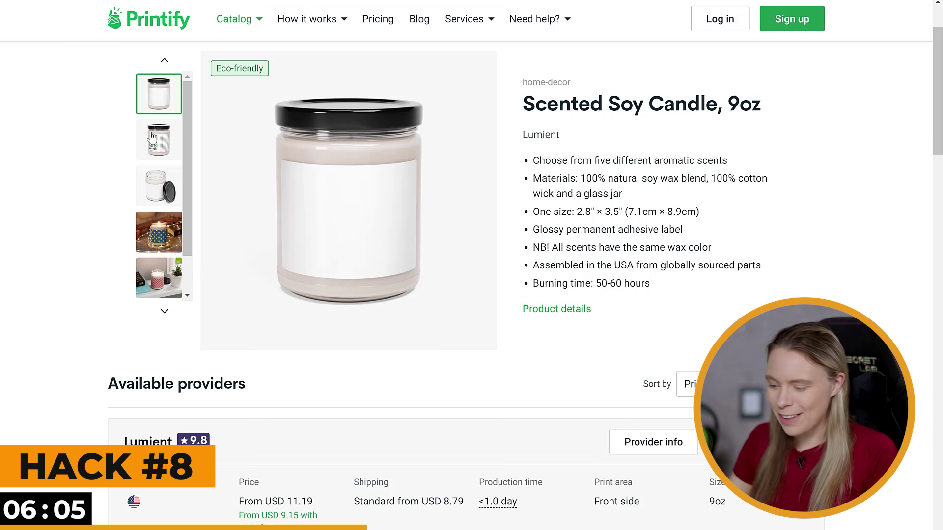
# On the Printify page for the 9oz Scented Soy Candle, view the product images, including the starry, strawberry and rocket label mockups
pyautogui.click(153, 182)
pyautogui.click(166, 238)
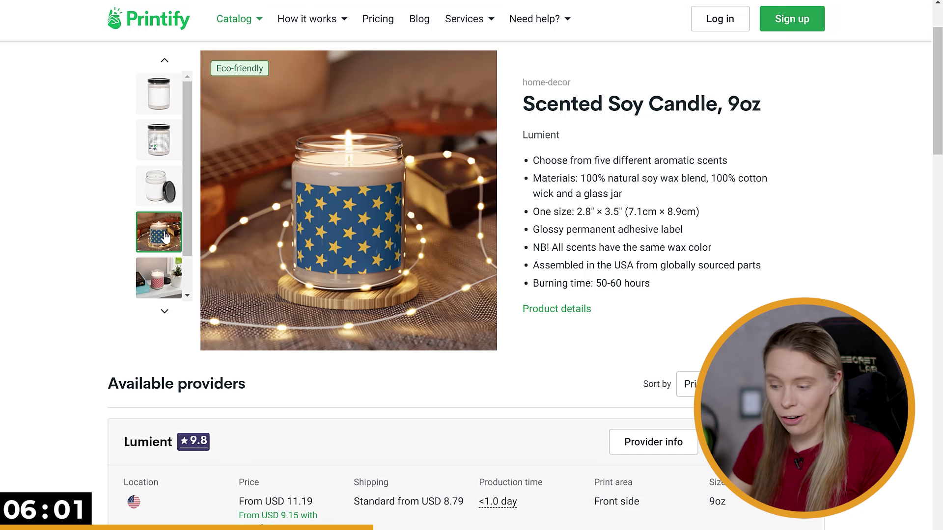
pyautogui.click(164, 274)
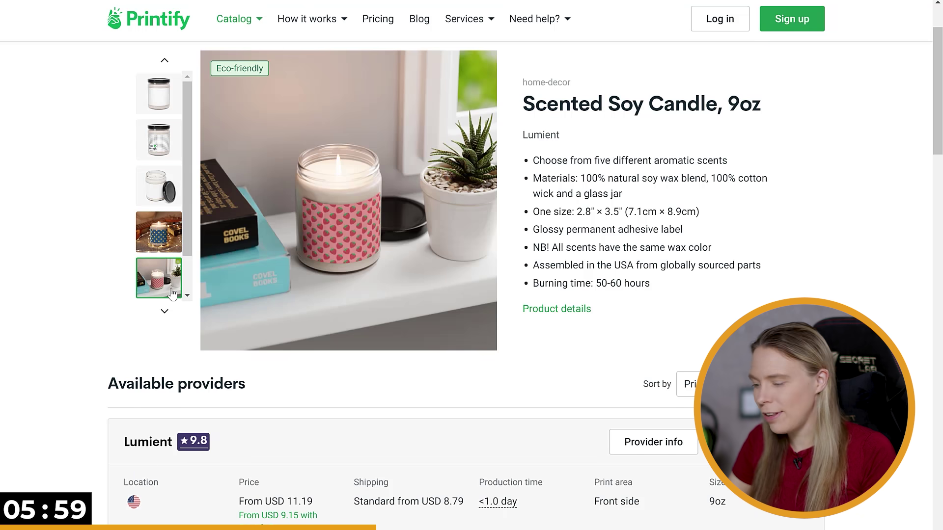
pyautogui.click(164, 312)
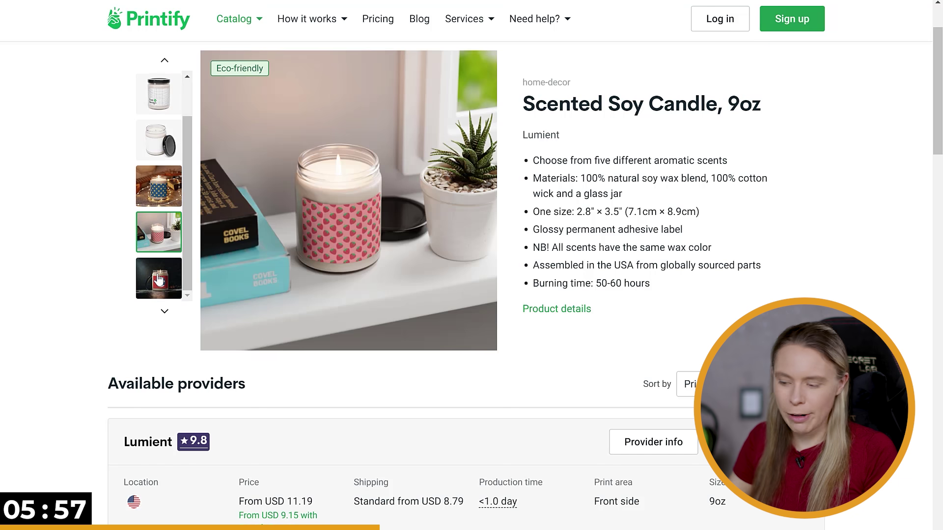
pyautogui.click(158, 279)
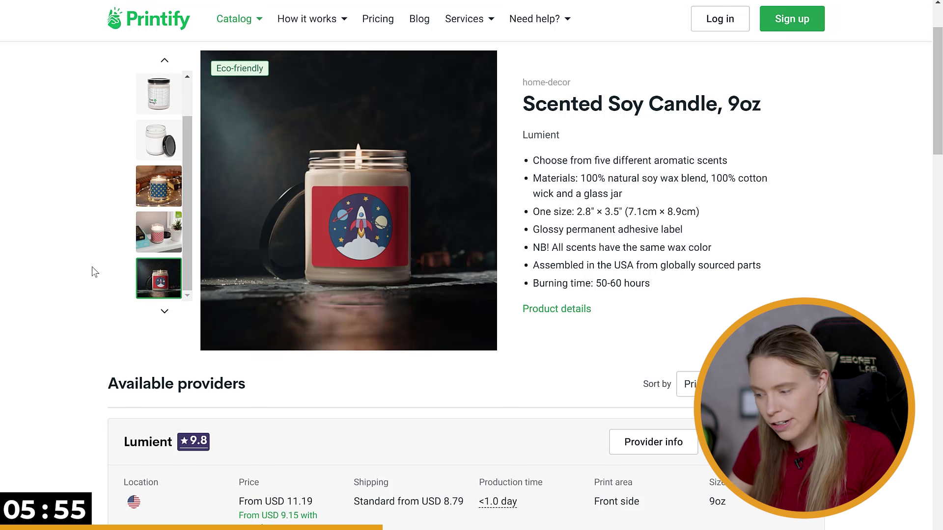
# Filter the catalog's print providers by United States and read through their descriptions
pyautogui.moveTo(223, 19)
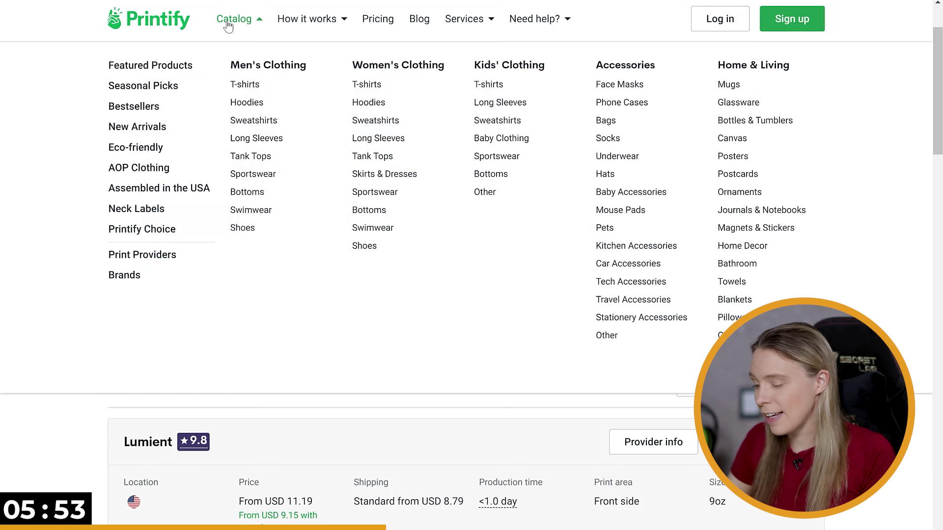
pyautogui.click(159, 252)
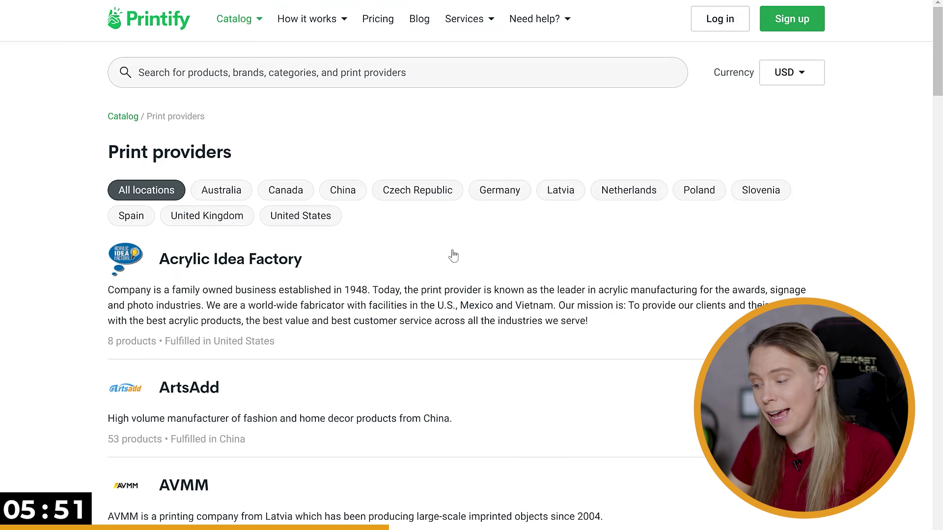
pyautogui.click(332, 219)
pyautogui.scroll(-4, 835, 292)
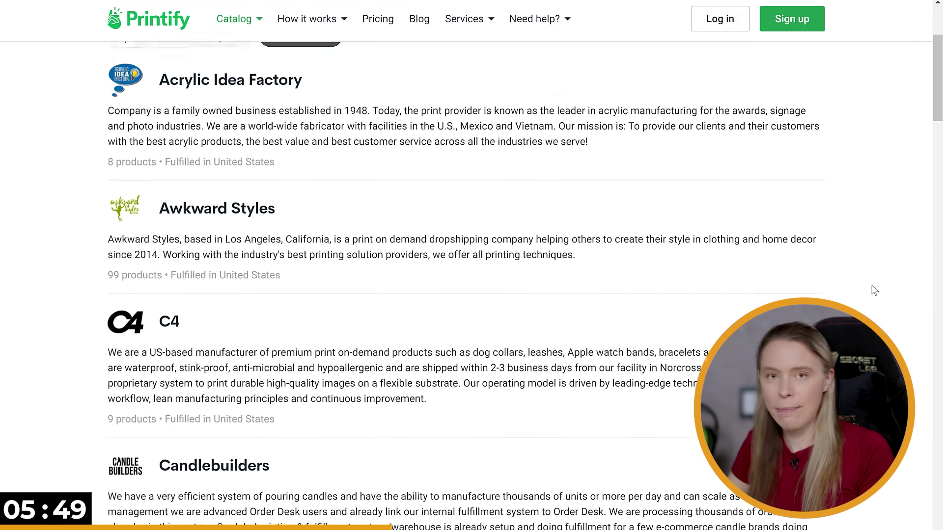
pyautogui.scroll(-9, 874, 290)
pyautogui.scroll(-9, 874, 290)
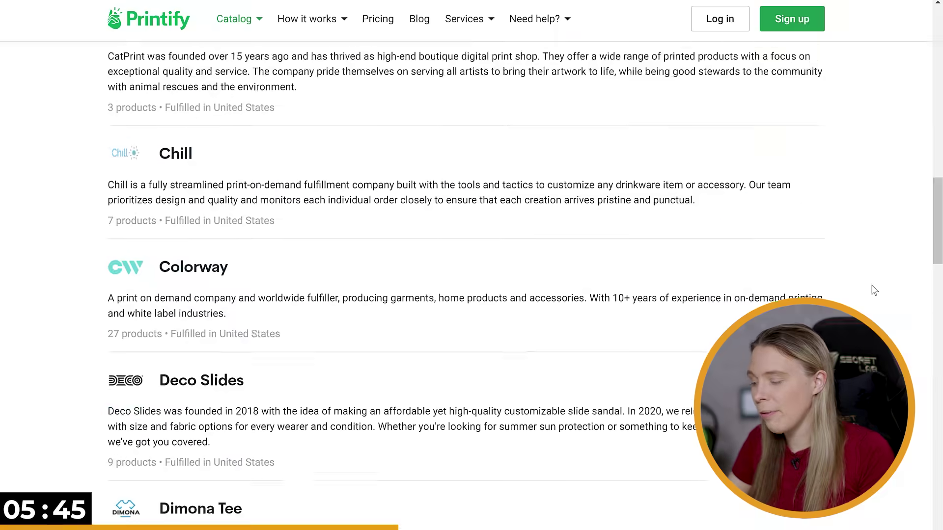
pyautogui.scroll(-9, 874, 290)
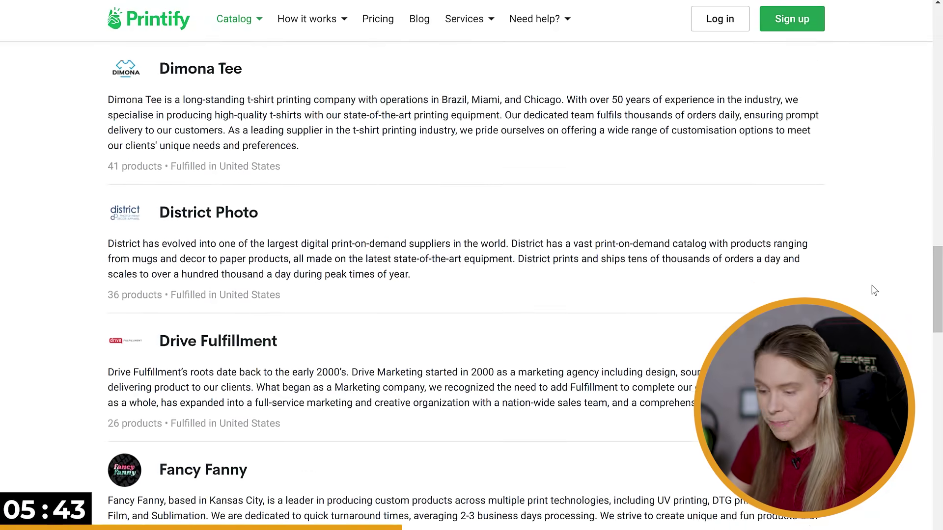
pyautogui.scroll(-9, 874, 290)
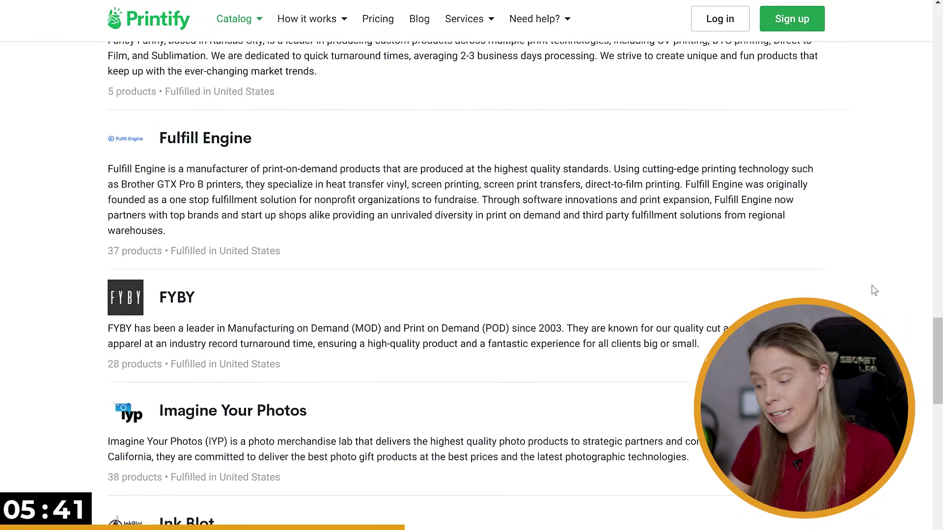
pyautogui.scroll(-9, 874, 290)
pyautogui.scroll(-6, 874, 290)
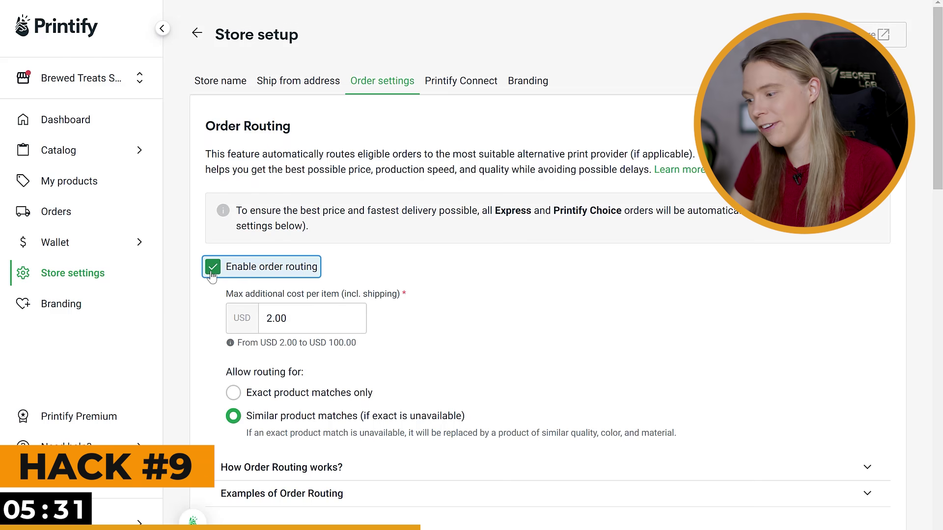
pyautogui.click(398, 318)
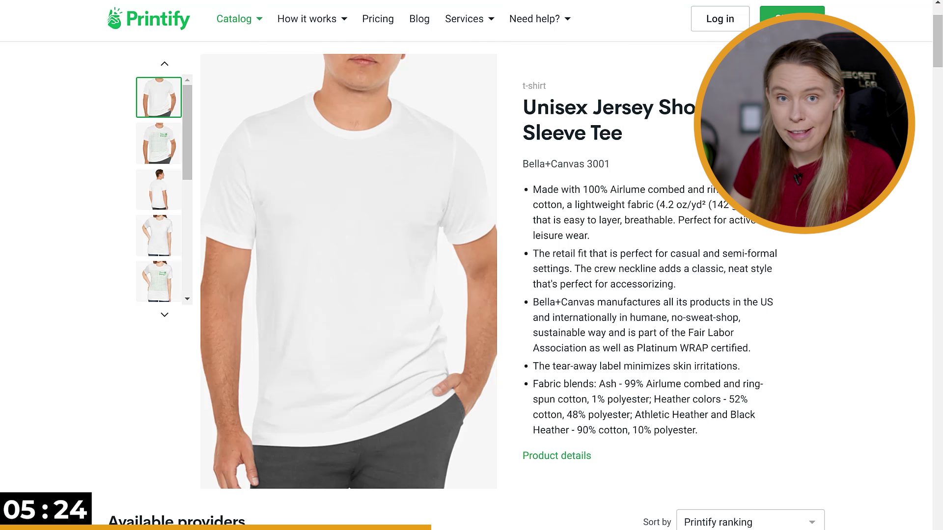
# Compare the available providers for the Bella+Canvas 3001 tee by location, price, shipping and production time
pyautogui.scroll(-4, 471, 275)
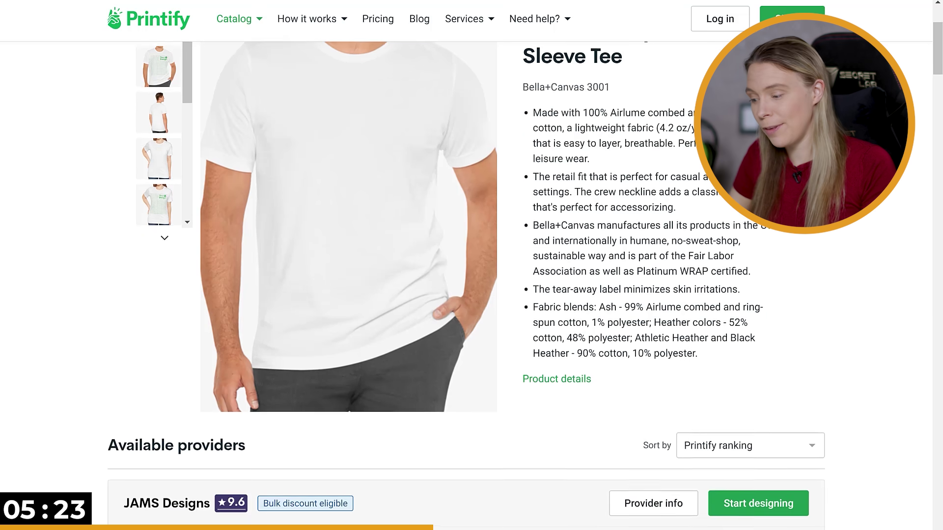
pyautogui.scroll(-4, 472, 275)
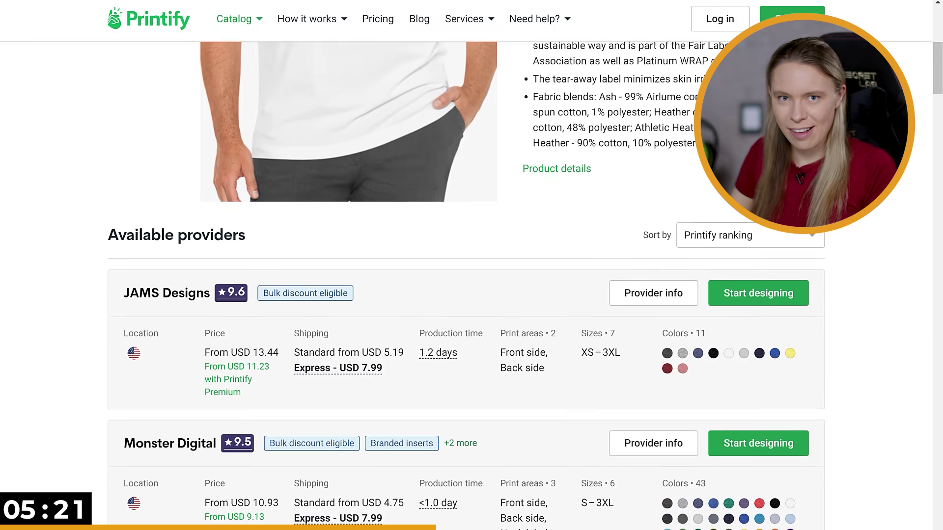
pyautogui.scroll(-1, 472, 275)
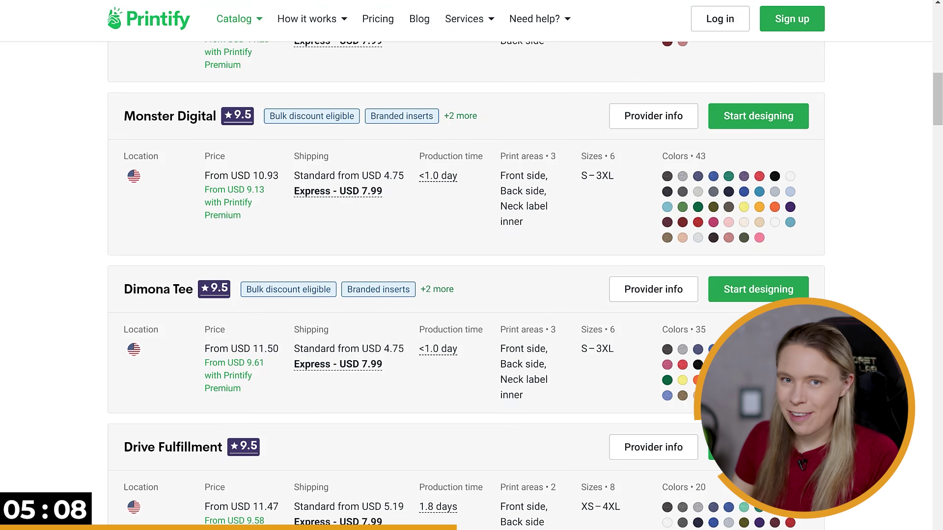
pyautogui.scroll(-4, 472, 285)
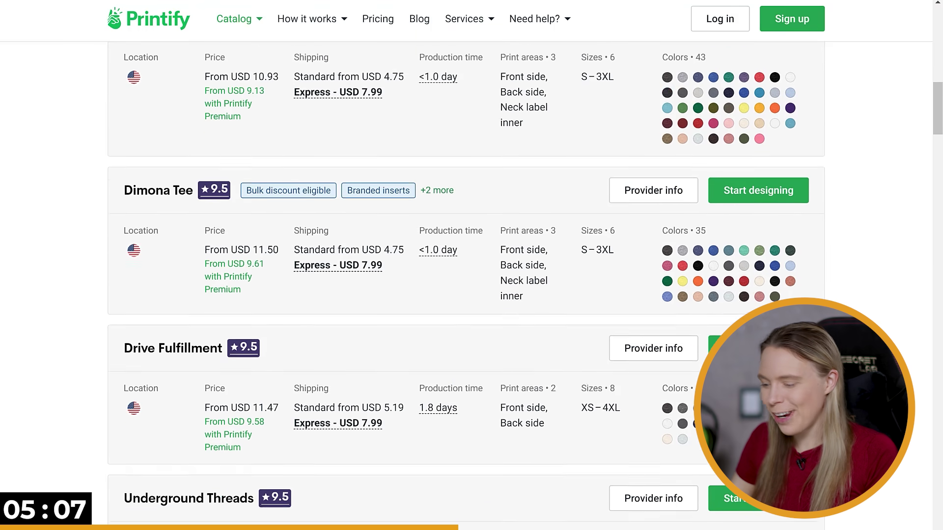
pyautogui.scroll(-4, 471, 285)
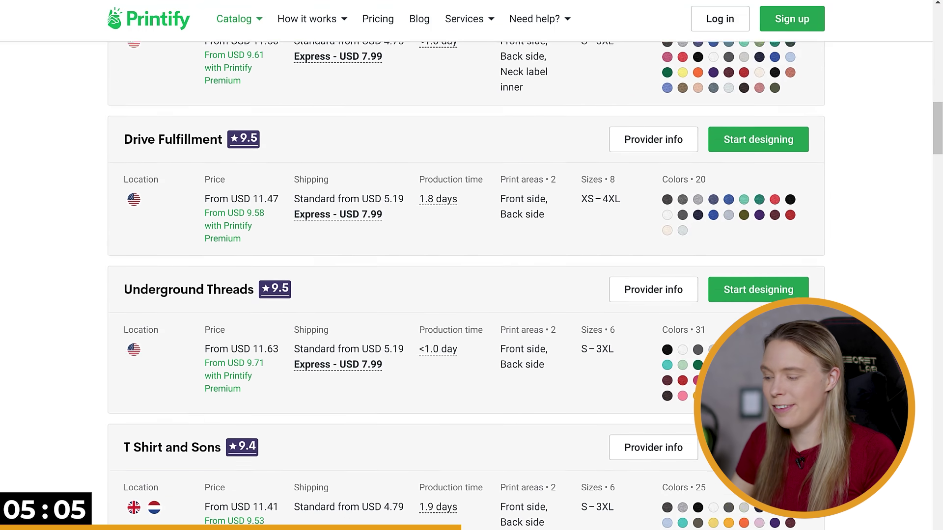
pyautogui.scroll(-3, 472, 284)
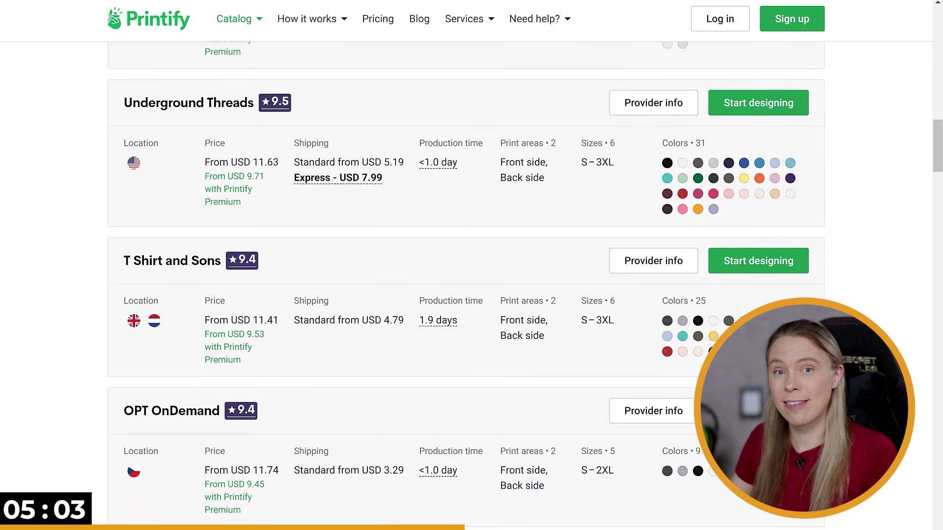
pyautogui.moveTo(132, 284)
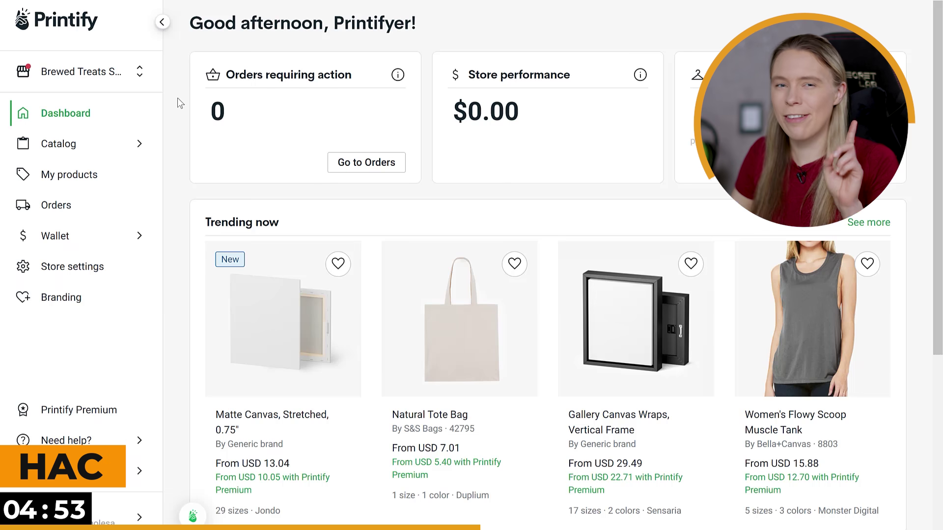
# Add a new Printify Pop-Up store and enter sunshinedesigns as its store name
pyautogui.click(78, 72)
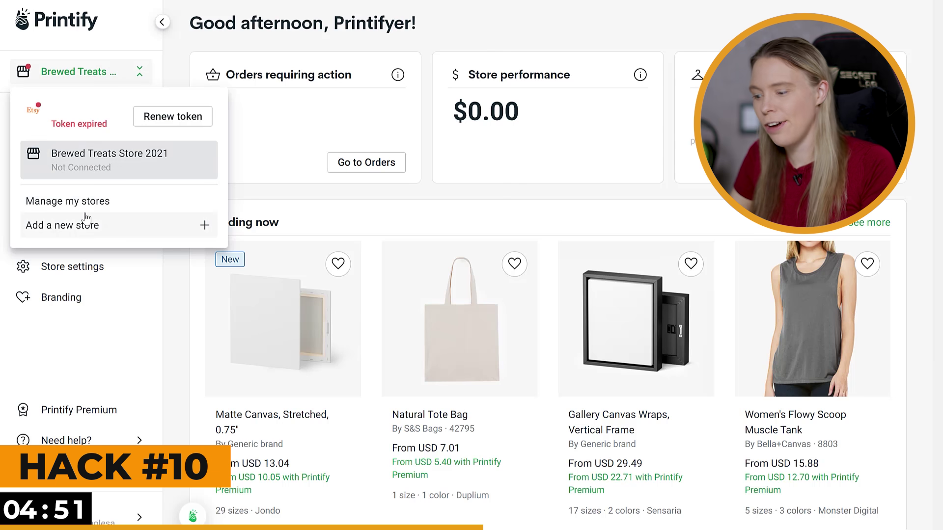
pyautogui.click(85, 230)
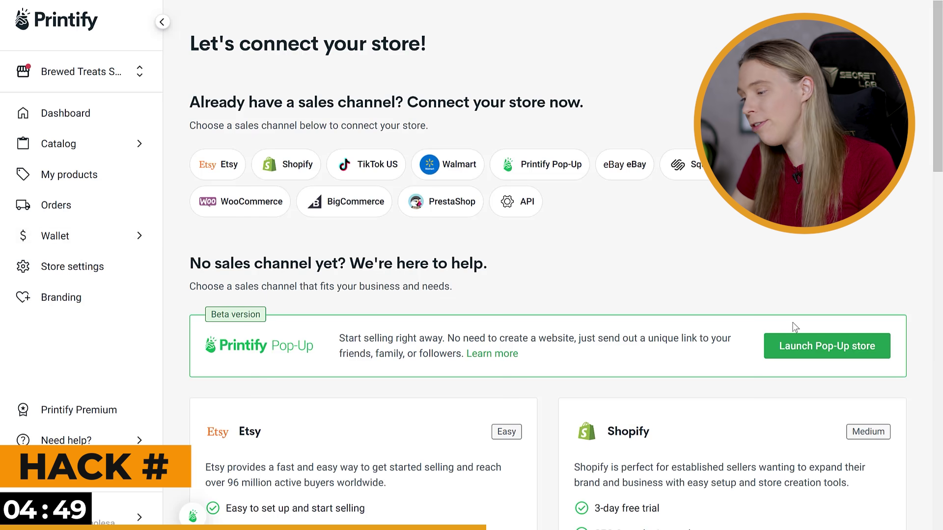
pyautogui.click(786, 347)
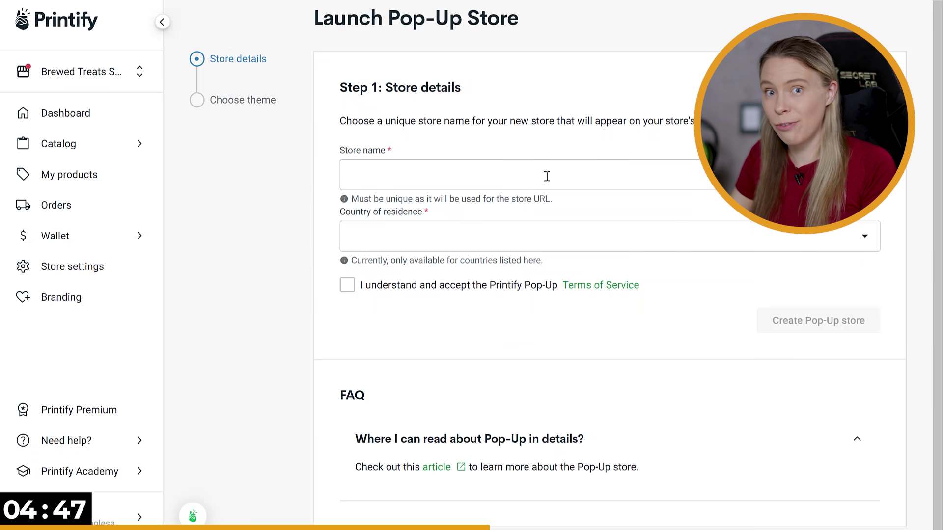
pyautogui.write('sunshi')
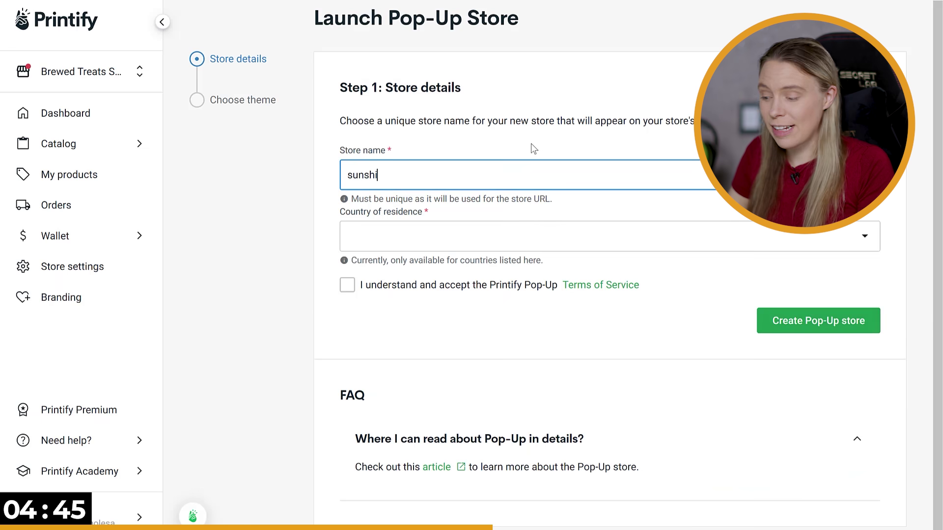
pyautogui.write('nedesigns')
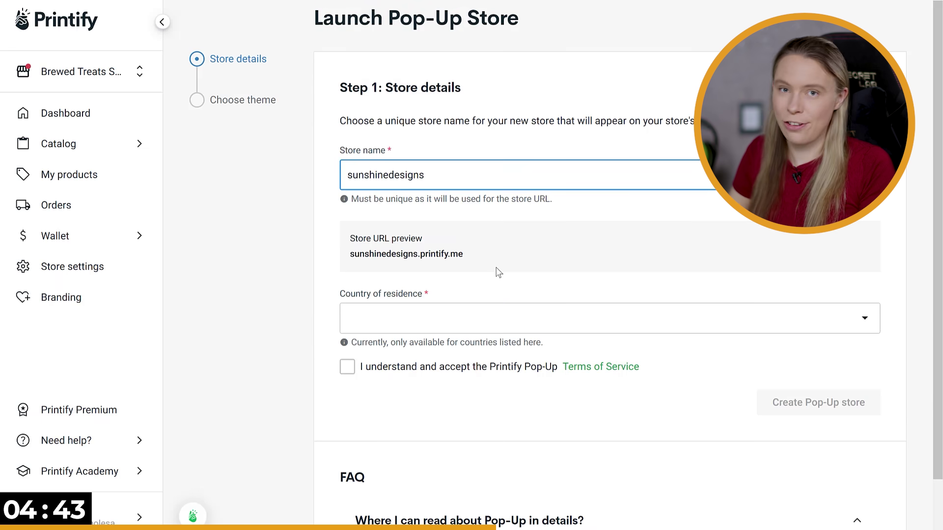
# Set the country of residence to United States, accept the Pop-Up Terms of Service and create the store
pyautogui.click(486, 318)
pyautogui.click(470, 326)
pyautogui.click(470, 326)
pyautogui.moveTo(873, 350); pyautogui.dragTo(872, 508)
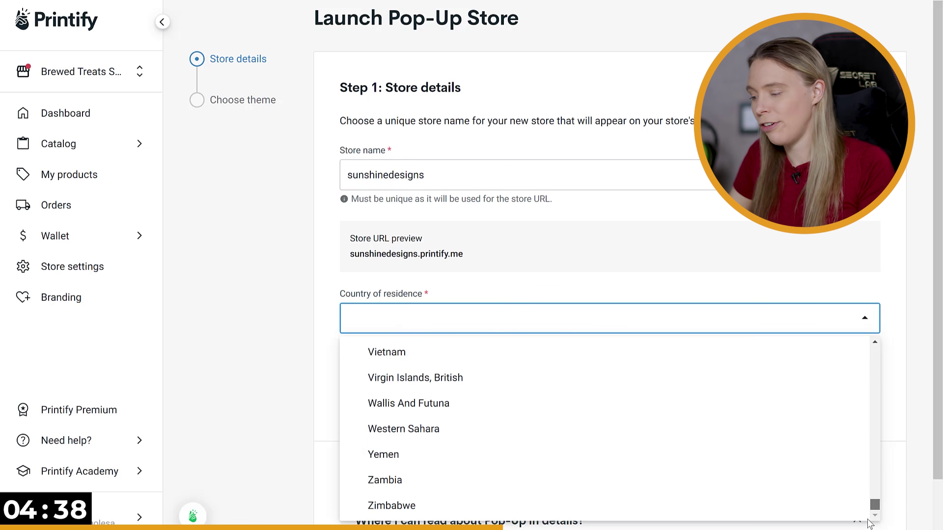
pyautogui.click(875, 342)
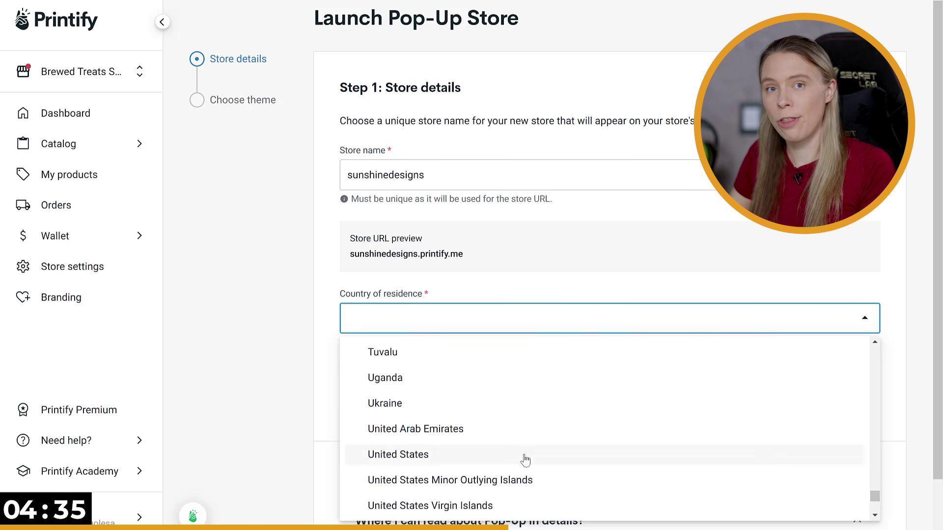
pyautogui.click(525, 456)
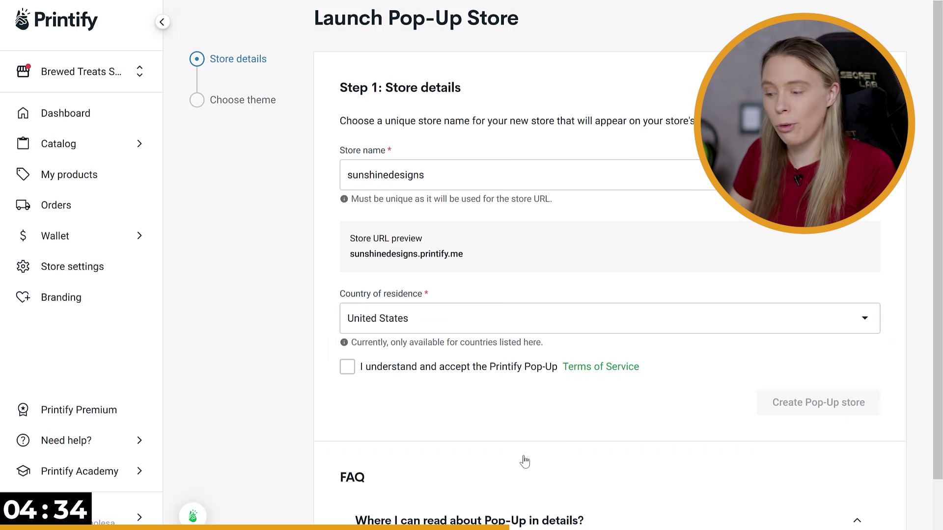
pyautogui.click(346, 371)
pyautogui.click(780, 407)
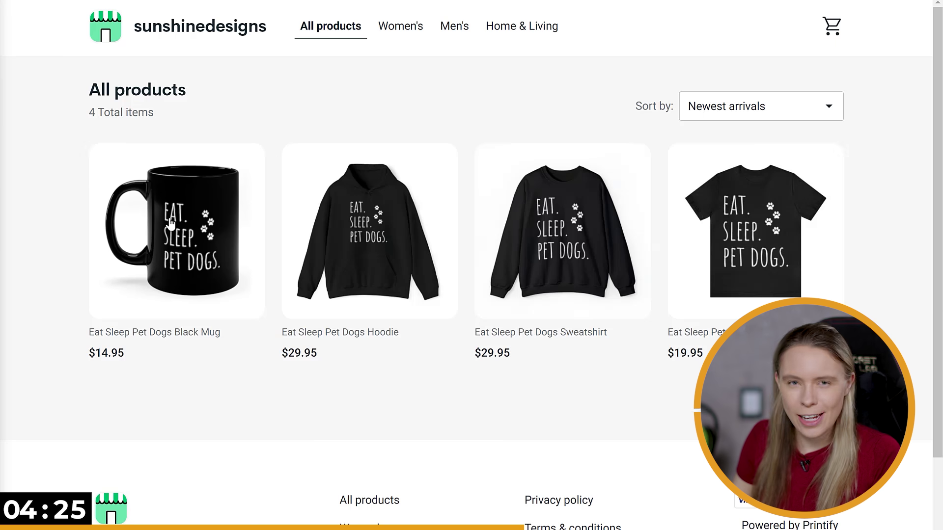
# In the sunshinedesigns storefront, add the Eat Sleep Pet Dogs T-Shirt in Black, size L, to the cart and proceed to checkout
pyautogui.click(719, 231)
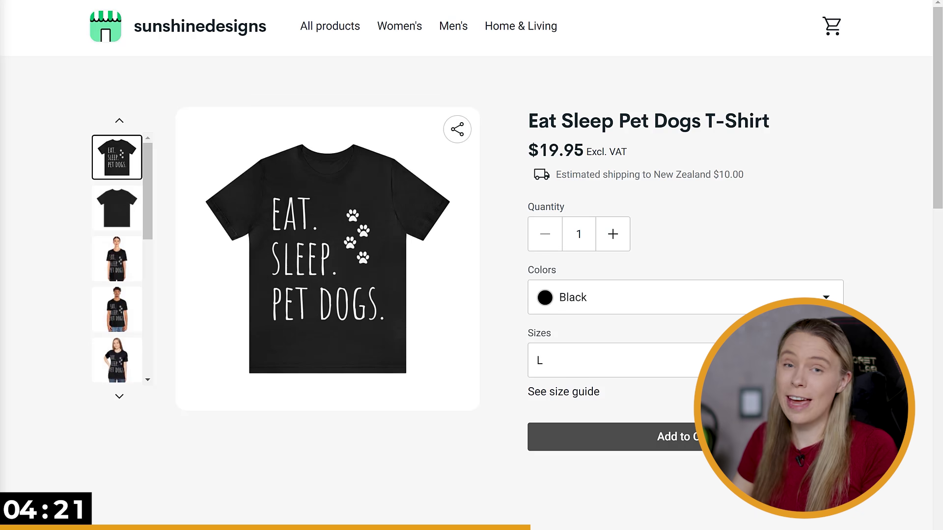
pyautogui.click(697, 436)
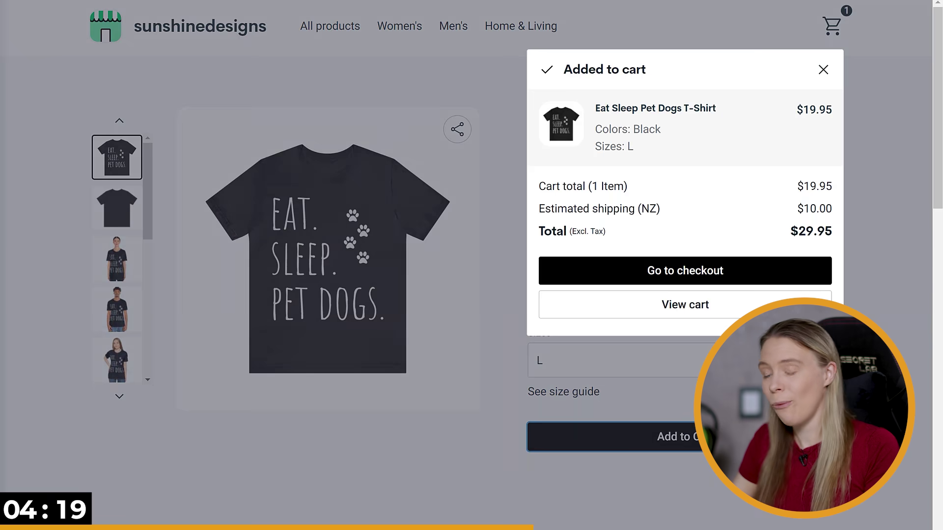
pyautogui.click(751, 277)
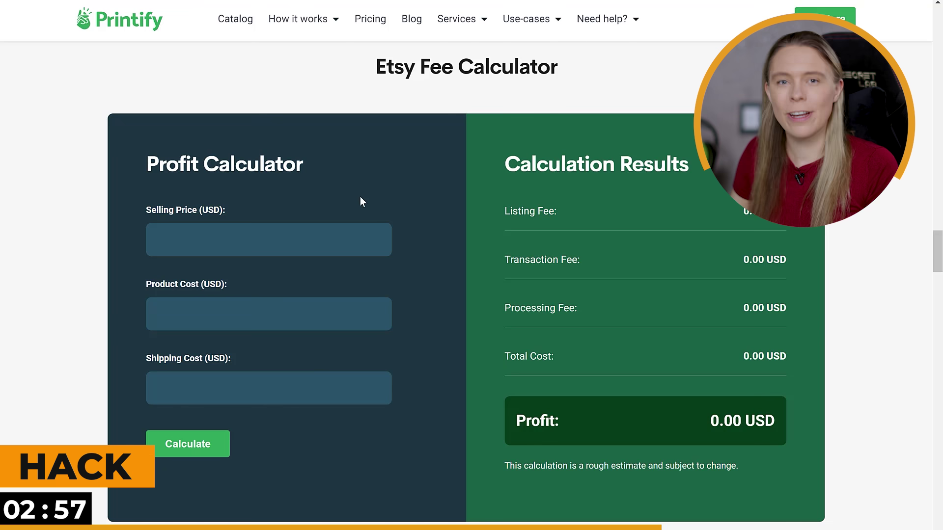
# Calculate the Etsy profit for a 24.95 USD selling price and 9.19 USD product cost, including a shipping cost
pyautogui.click(322, 244)
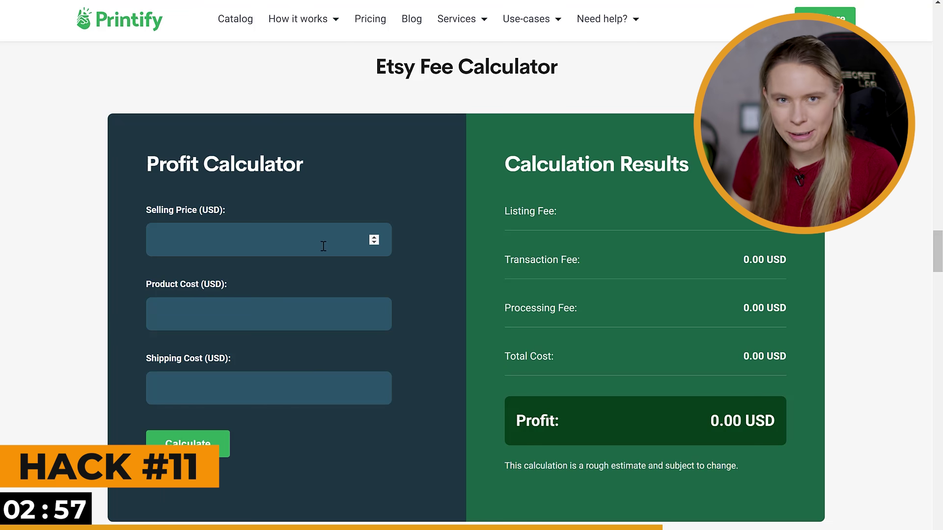
pyautogui.write('24.95')
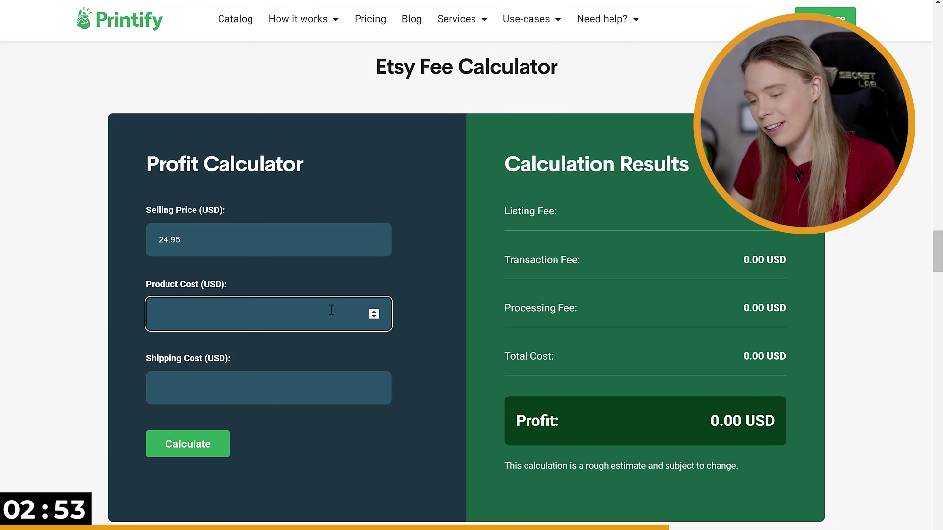
pyautogui.click(327, 385)
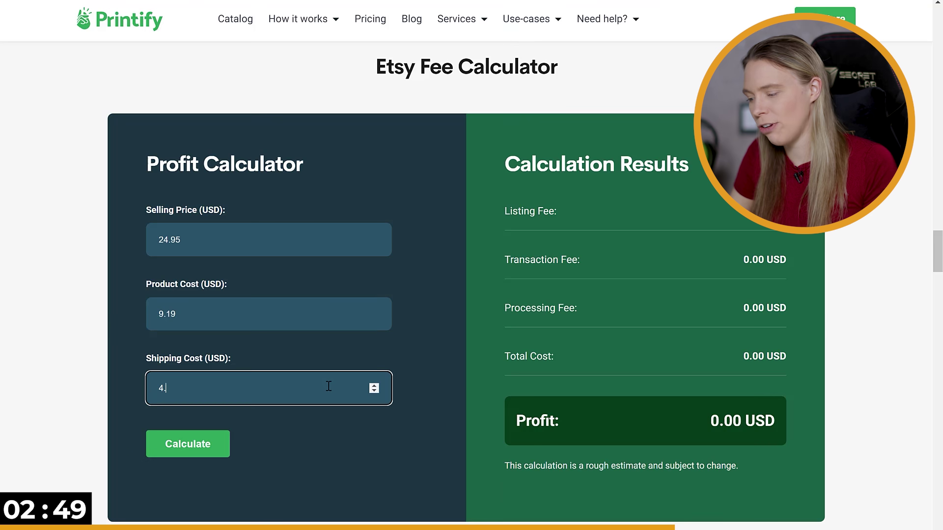
pyautogui.click(220, 444)
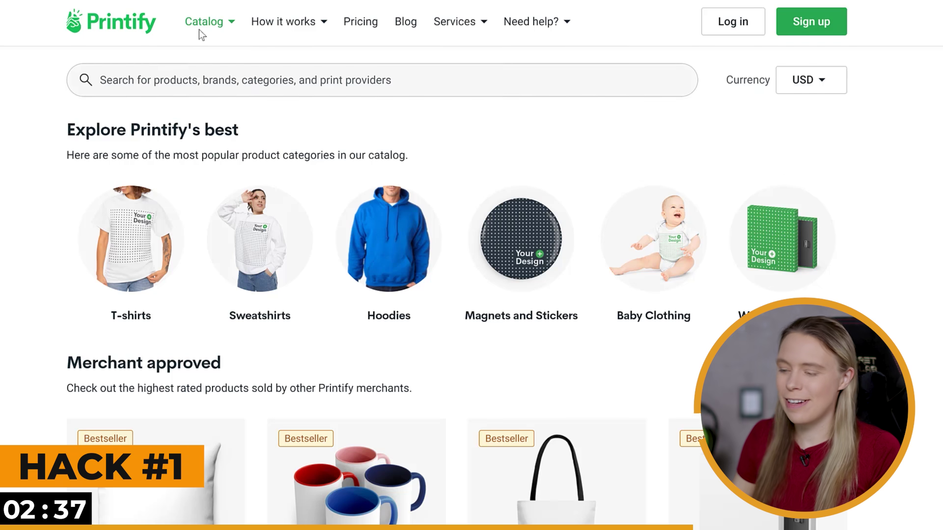
# Open the catalog's Bestsellers category and look through its products, from T-shirts to blankets and mugs
pyautogui.moveTo(203, 31)
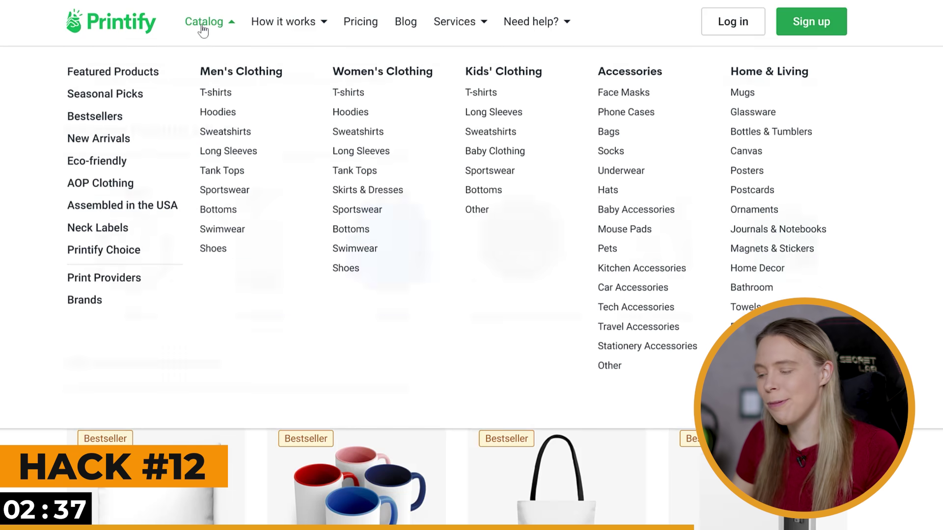
pyautogui.click(89, 115)
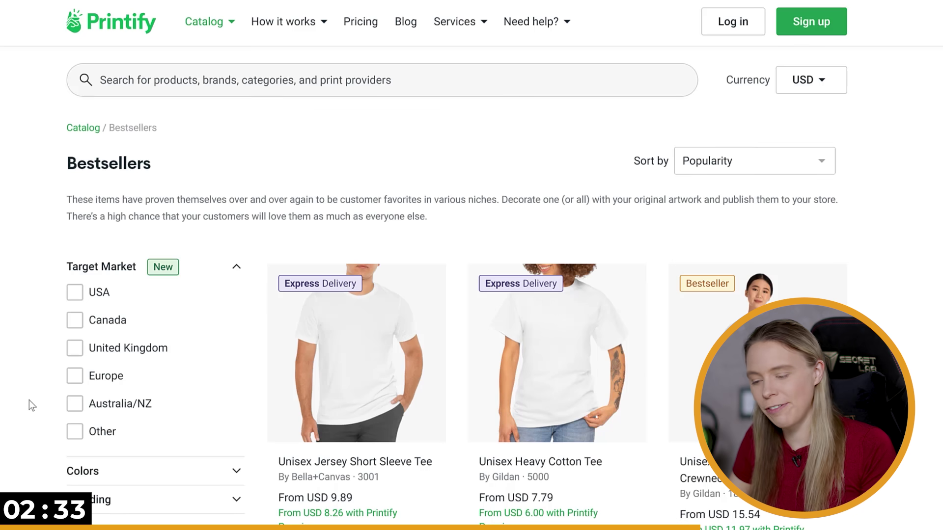
pyautogui.scroll(-3, 28, 399)
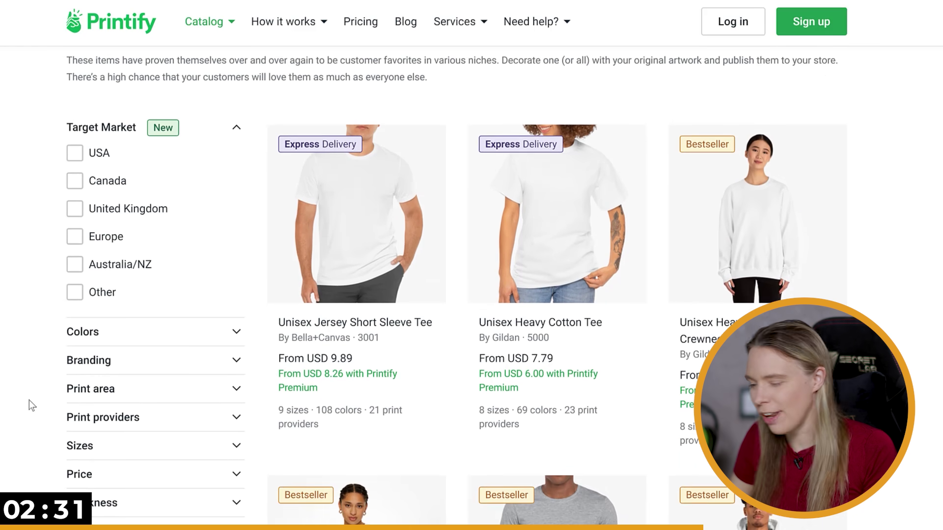
pyautogui.scroll(-3, 28, 400)
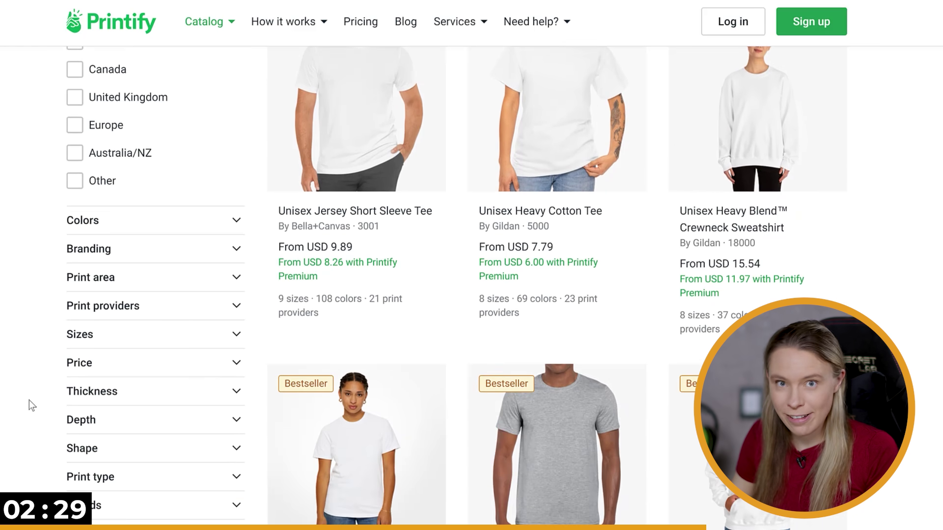
pyautogui.scroll(-3, 29, 400)
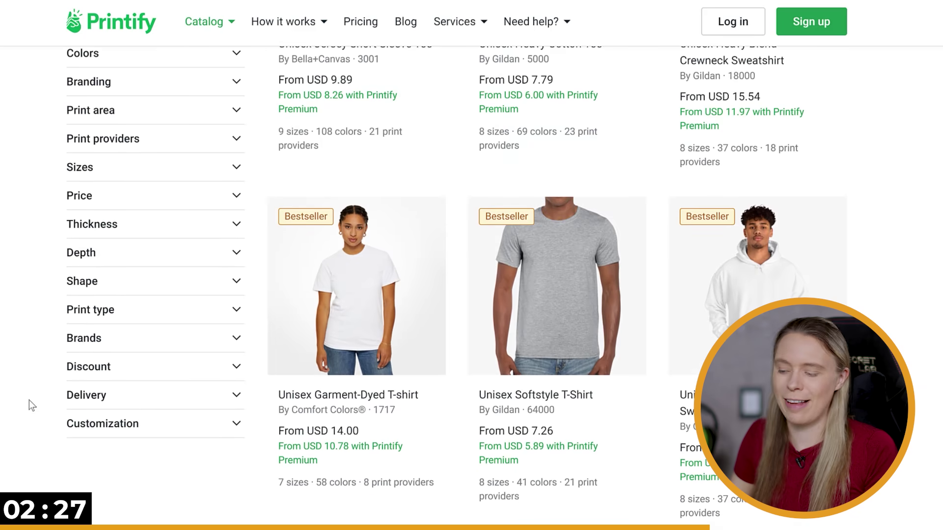
pyautogui.scroll(-3, 28, 400)
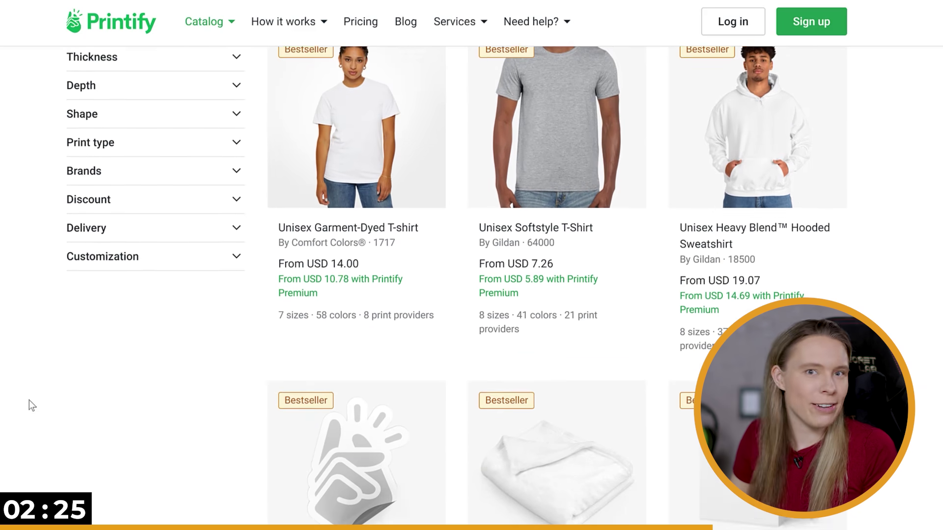
pyautogui.scroll(-3, 28, 400)
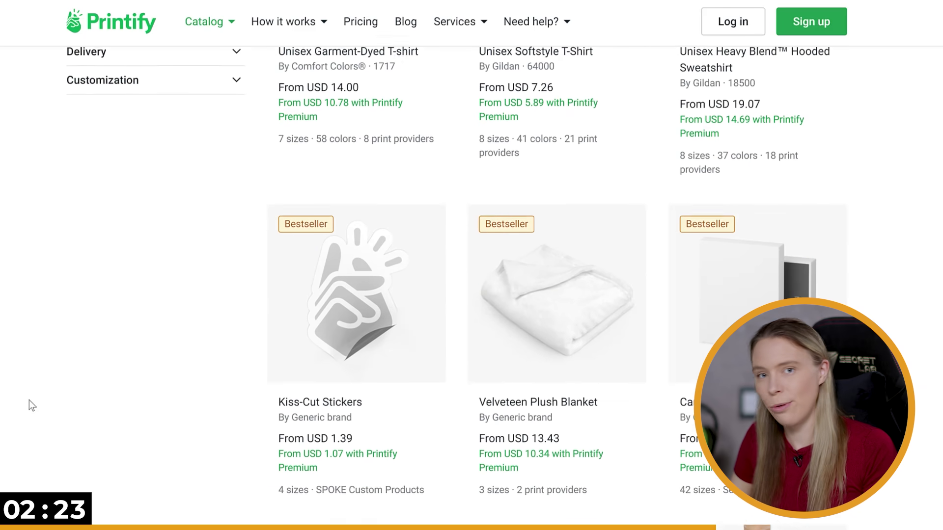
pyautogui.scroll(-4, 28, 399)
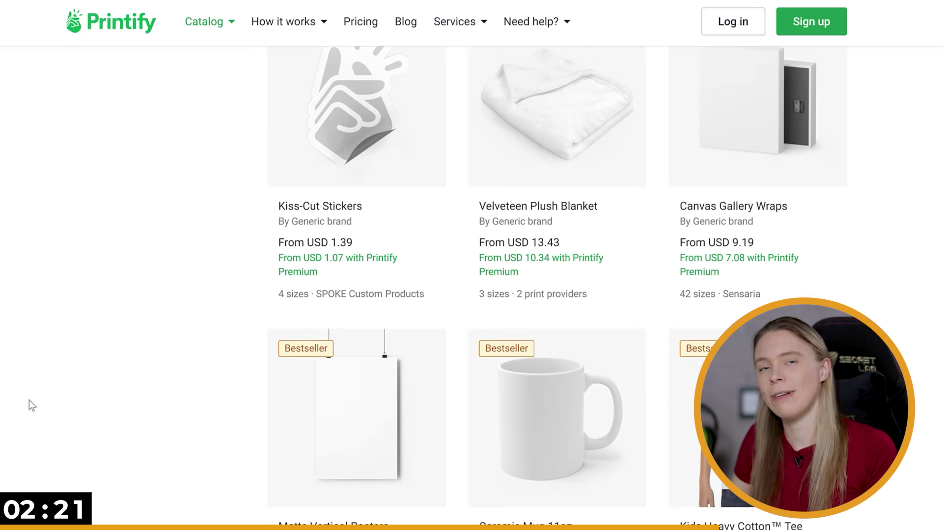
pyautogui.scroll(-4, 28, 400)
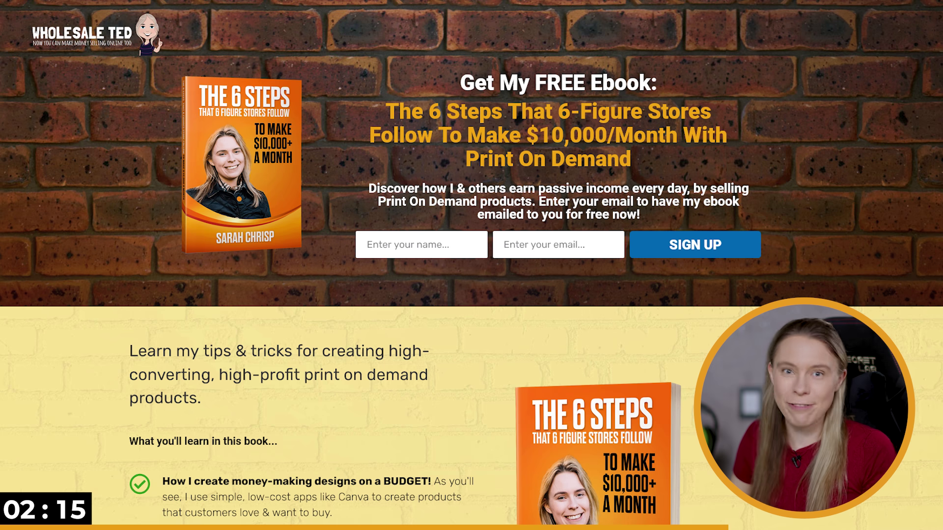
# Read what the free print on demand ebook covers on the Wholesale Ted sign-up page
pyautogui.scroll(-3, 472, 265)
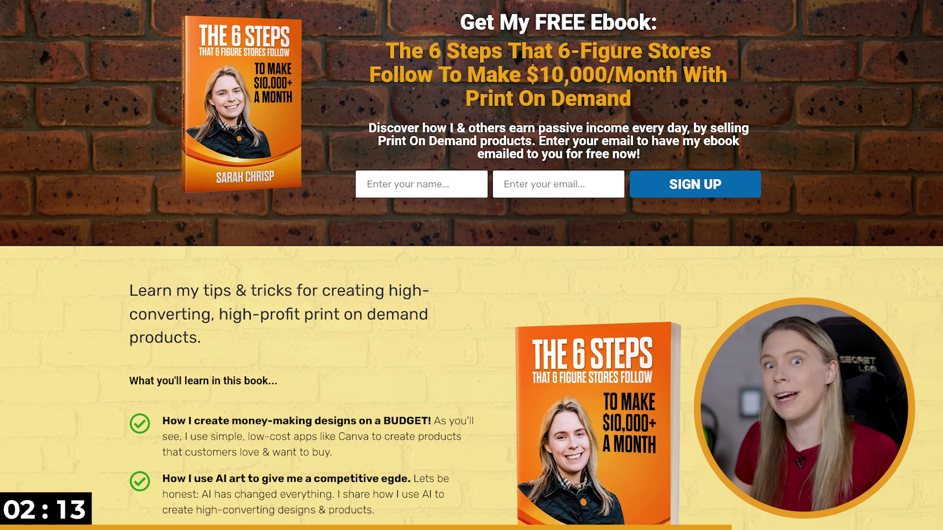
pyautogui.scroll(-2, 472, 265)
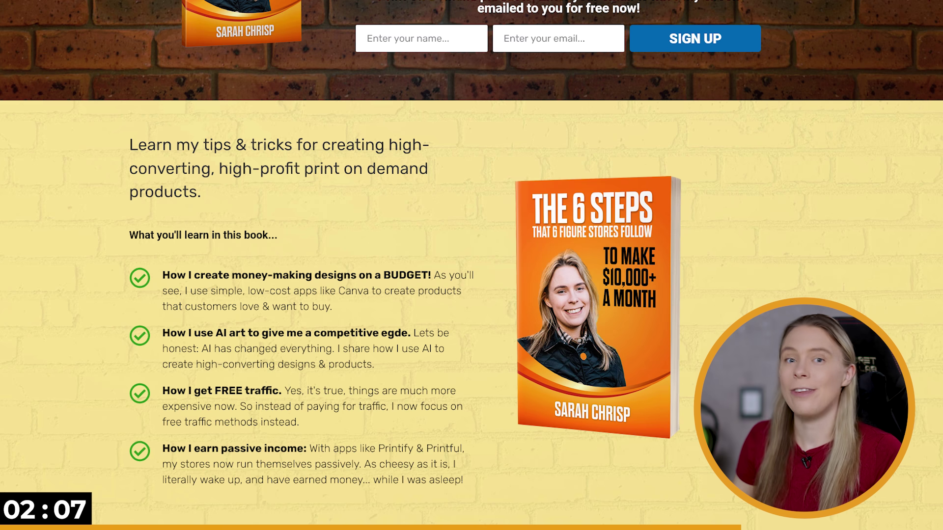
pyautogui.scroll(4, 471, 266)
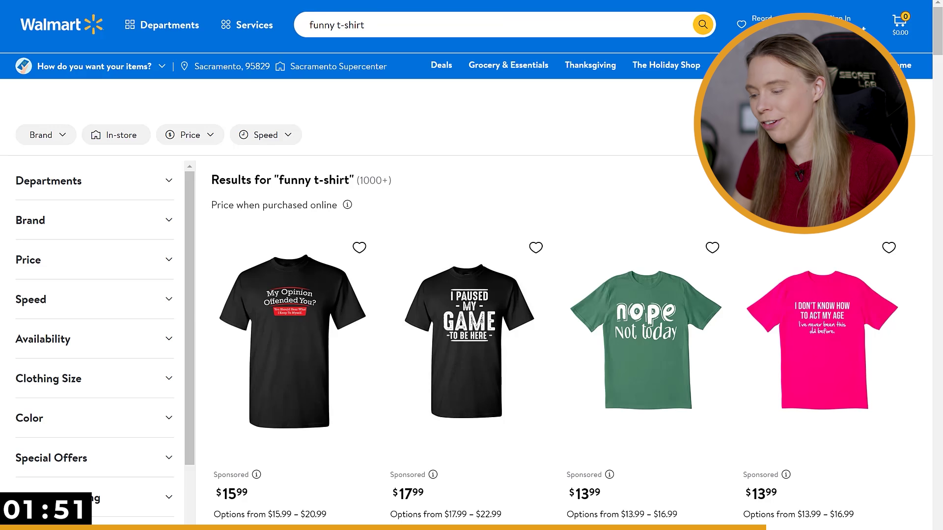
# Look through Walmart's funny t-shirt results and view the men's "So, Apparently I Have An Attitude" shirt's product page
pyautogui.scroll(-3, 560, 304)
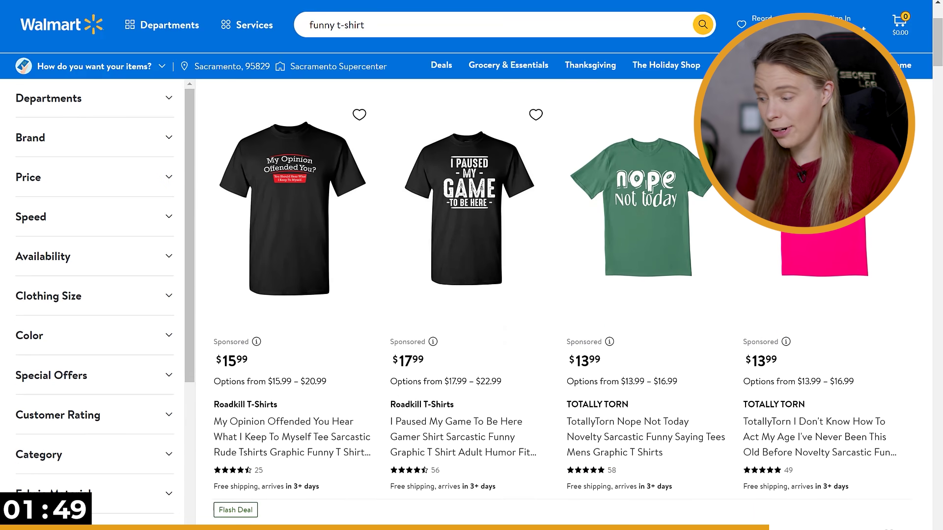
pyautogui.scroll(-4, 560, 305)
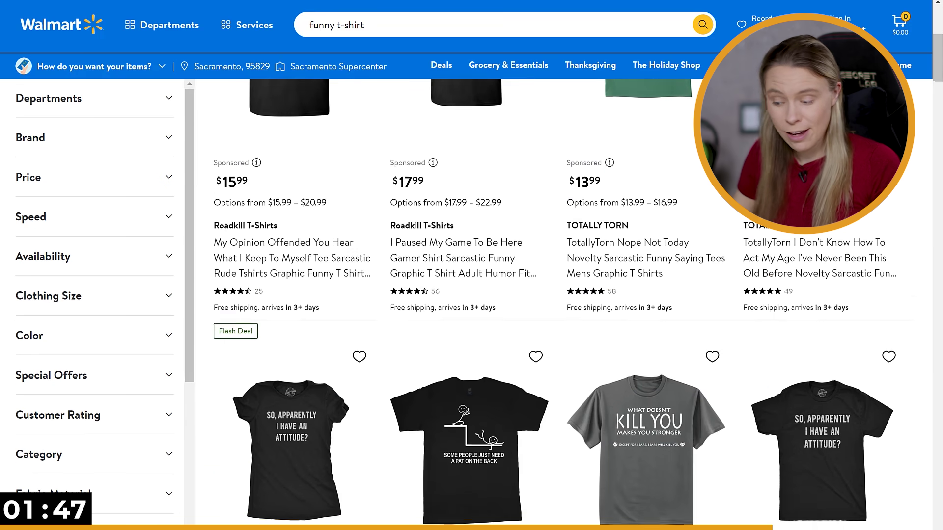
pyautogui.scroll(-4, 560, 305)
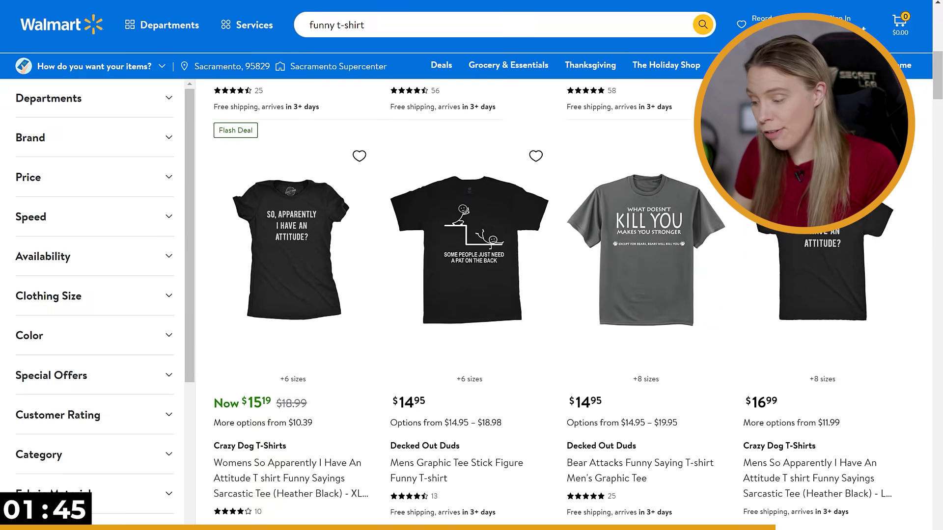
pyautogui.scroll(-1, 852, 351)
pyautogui.click(808, 276)
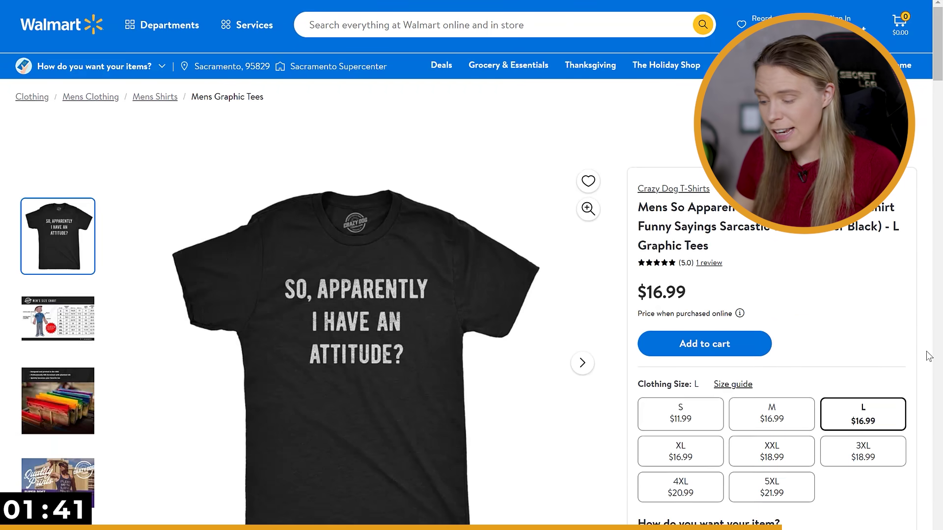
pyautogui.scroll(-1, 673, 136)
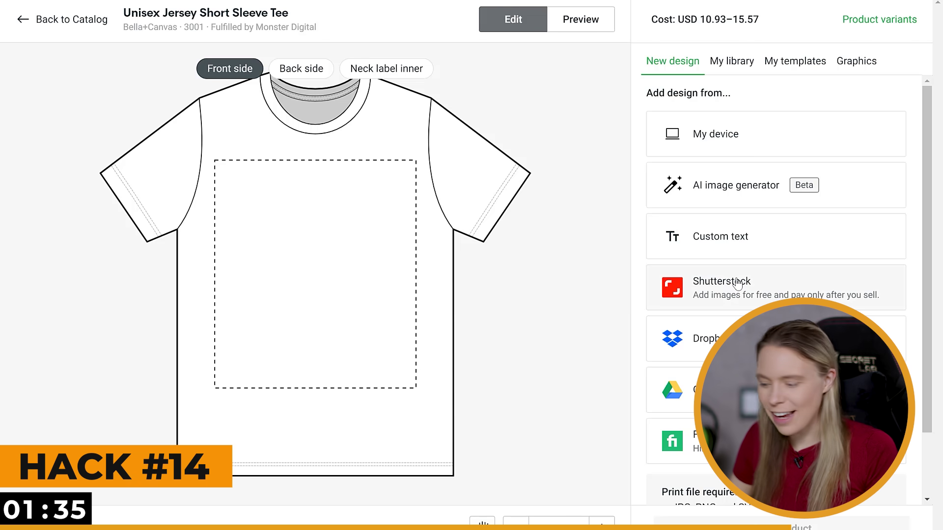
# For the Unisex Jersey Short Sleeve Tee, search Shutterstock's full collection for "cartoon cat" and look through the designs
pyautogui.click(737, 284)
pyautogui.click(308, 122)
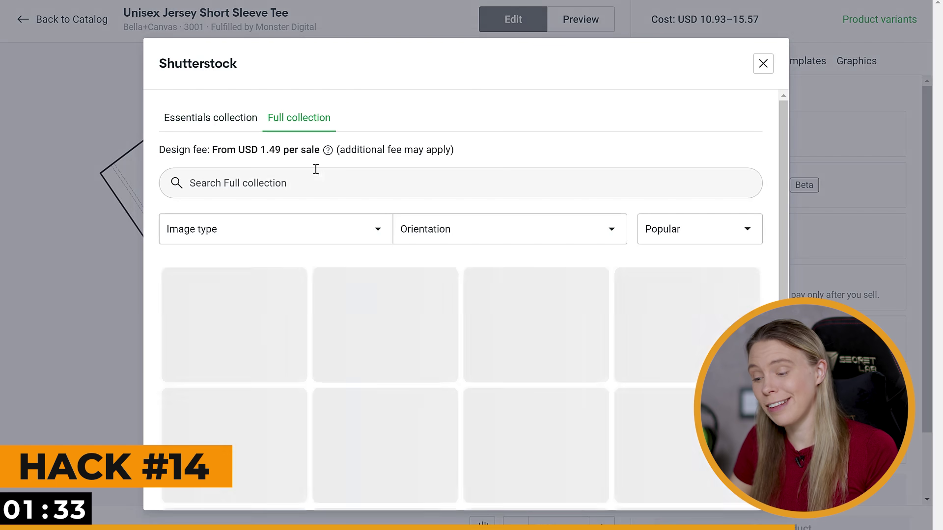
pyautogui.click(316, 177)
pyautogui.write('cartoon cat')
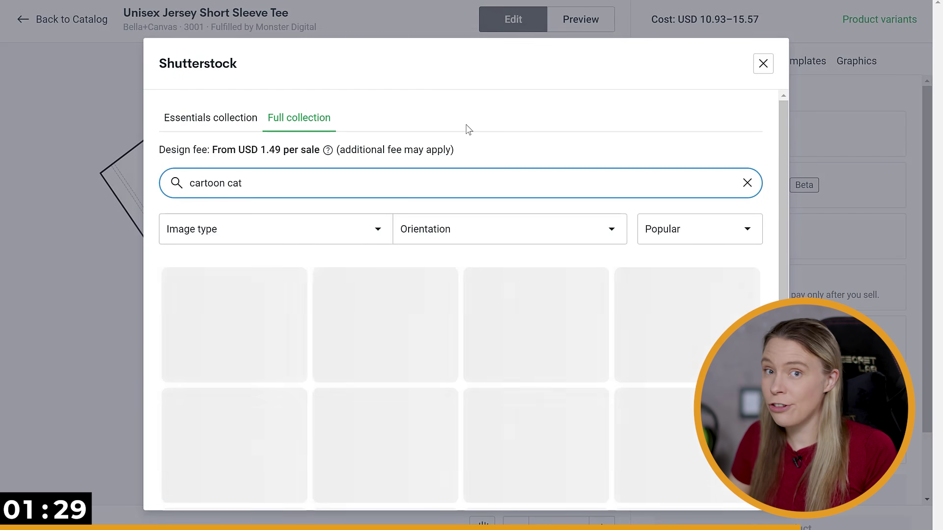
pyautogui.moveTo(782, 113); pyautogui.dragTo(776, 501)
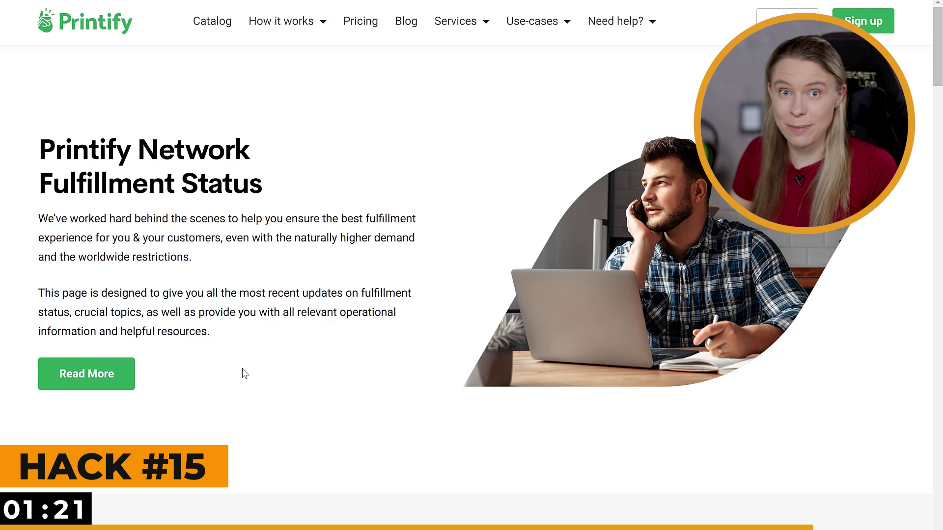
# On the Printify Network Fulfillment Status page, expand the General Updates under the latest print provider updates and read them
pyautogui.click(126, 373)
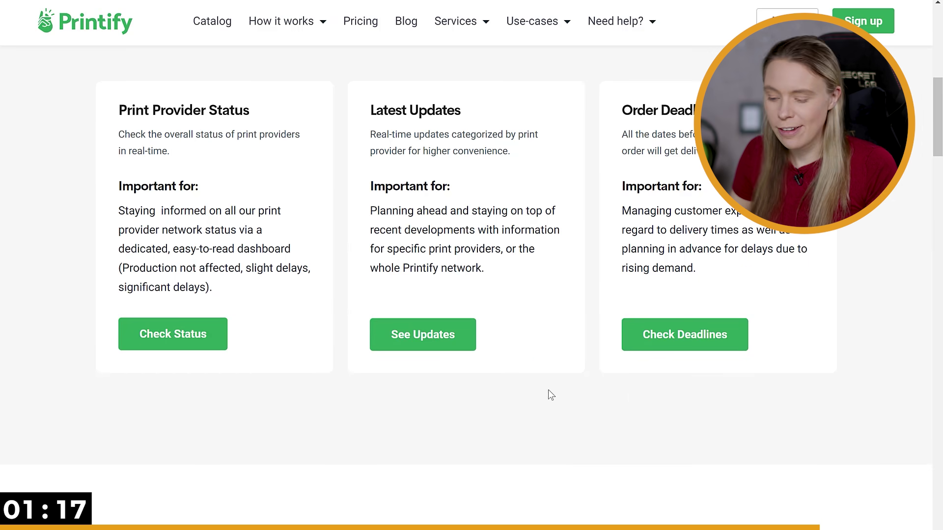
pyautogui.scroll(-1, 464, 336)
pyautogui.click(464, 336)
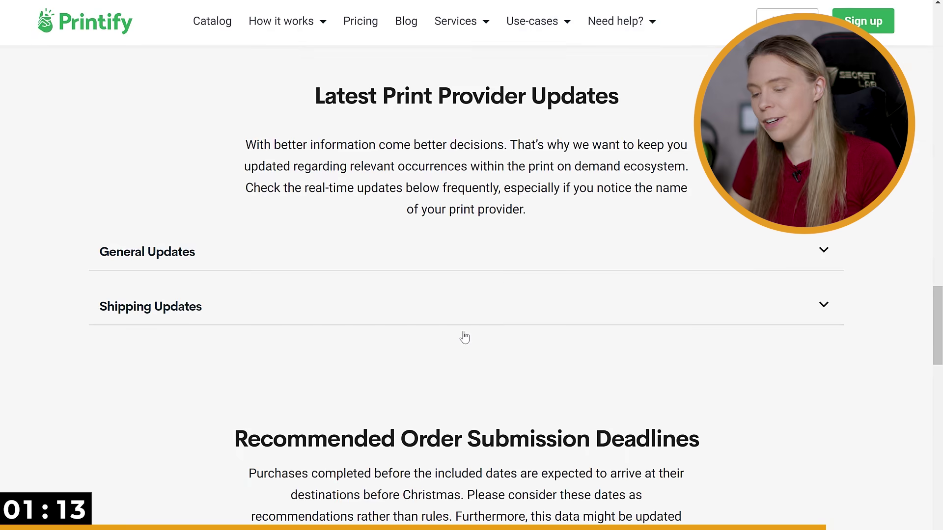
pyautogui.click(435, 251)
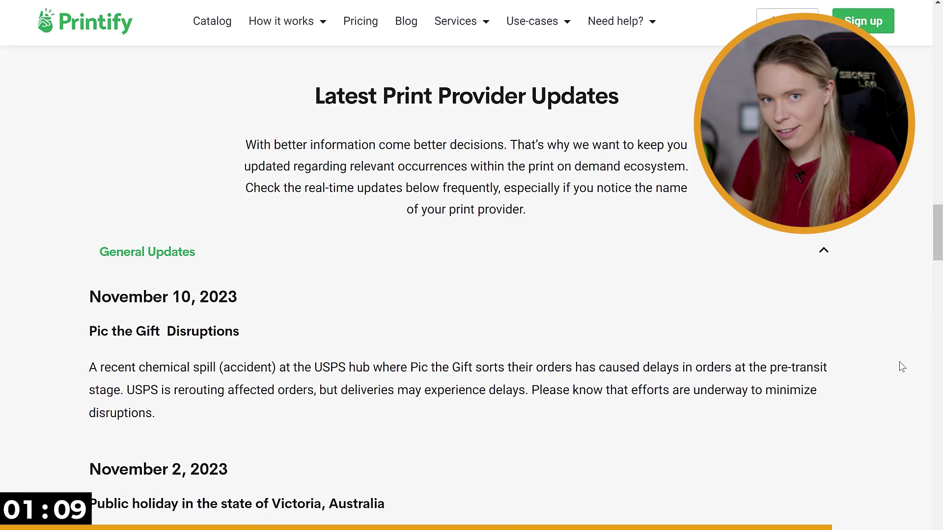
pyautogui.scroll(-2, 902, 366)
pyautogui.scroll(-2, 902, 367)
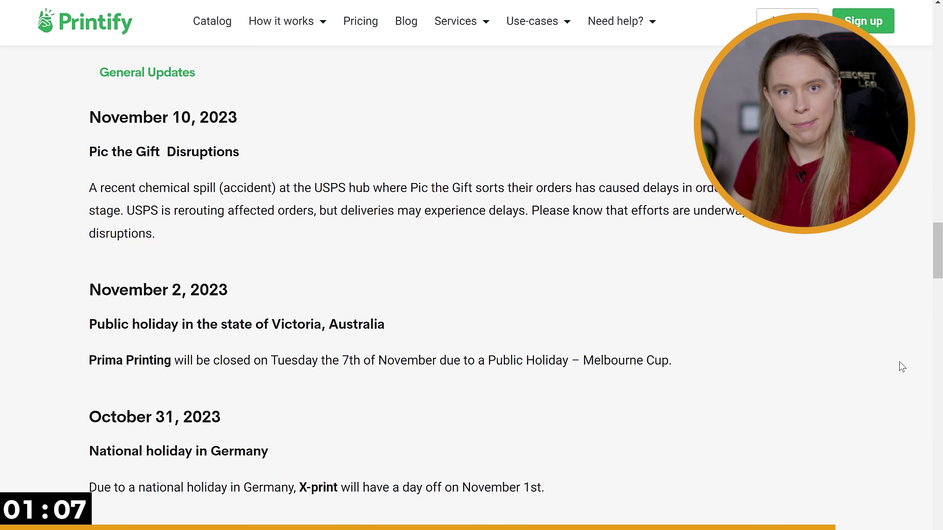